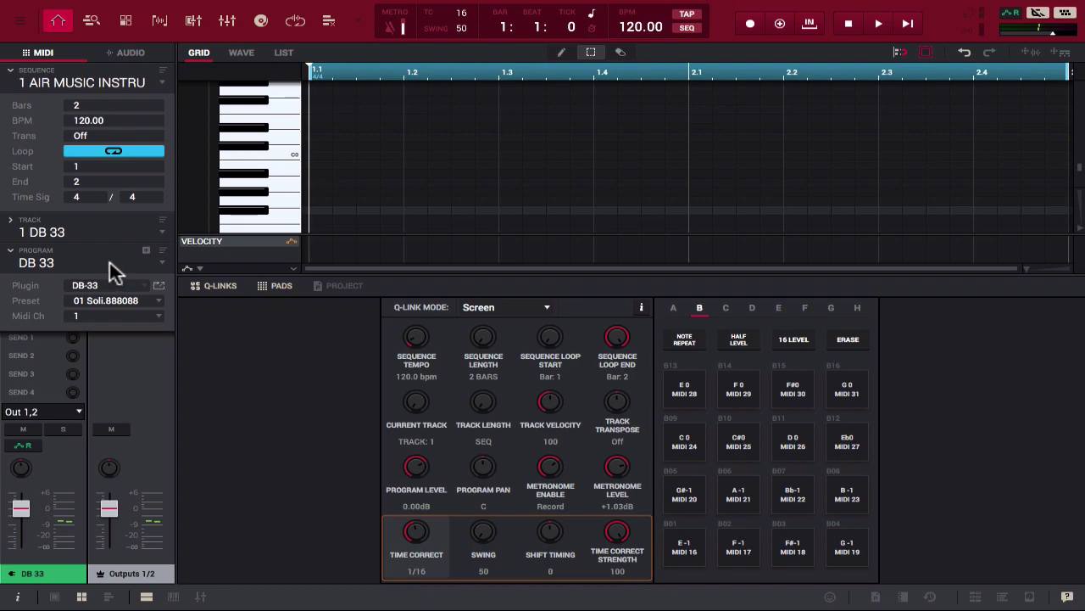
Expand the Track settings in the inspector and open the DB-33 organ plugin on its Default preset.
left_click(12, 251)
left_click(12, 254)
left_click(11, 225)
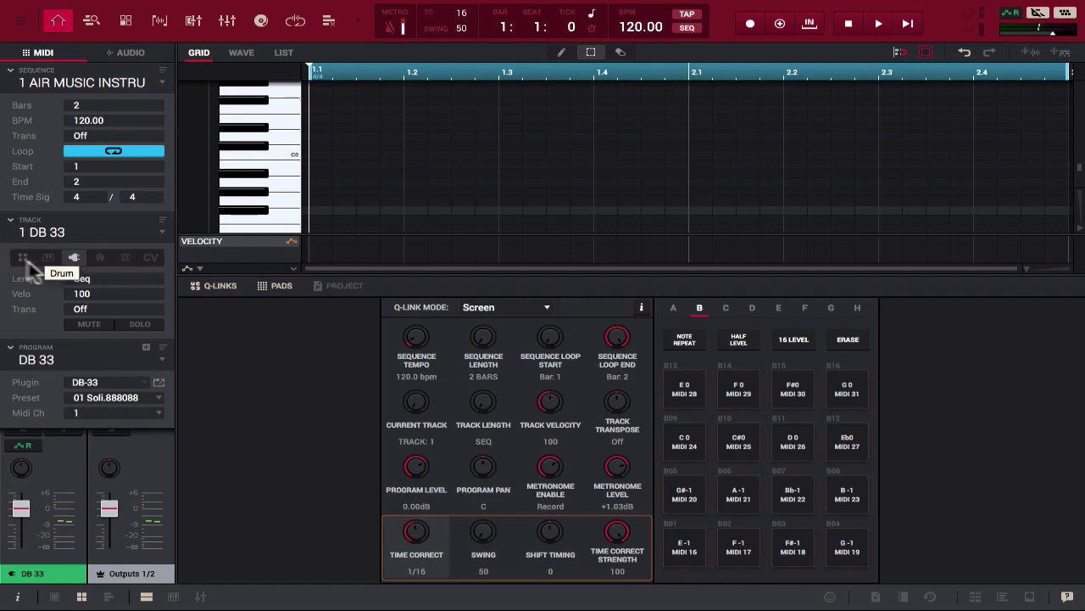
left_click(159, 383)
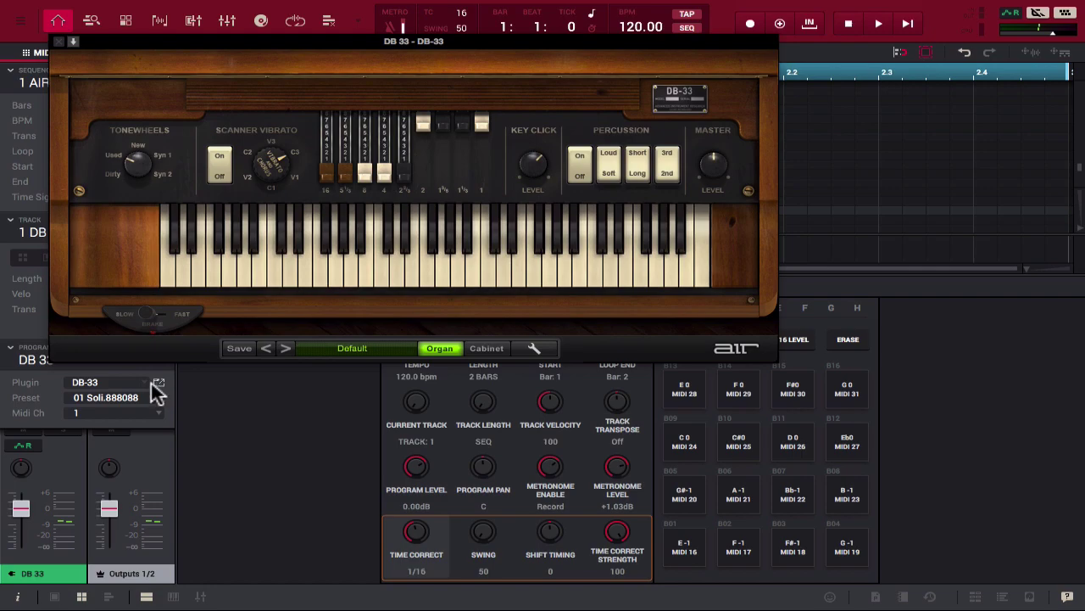
left_click(139, 382)
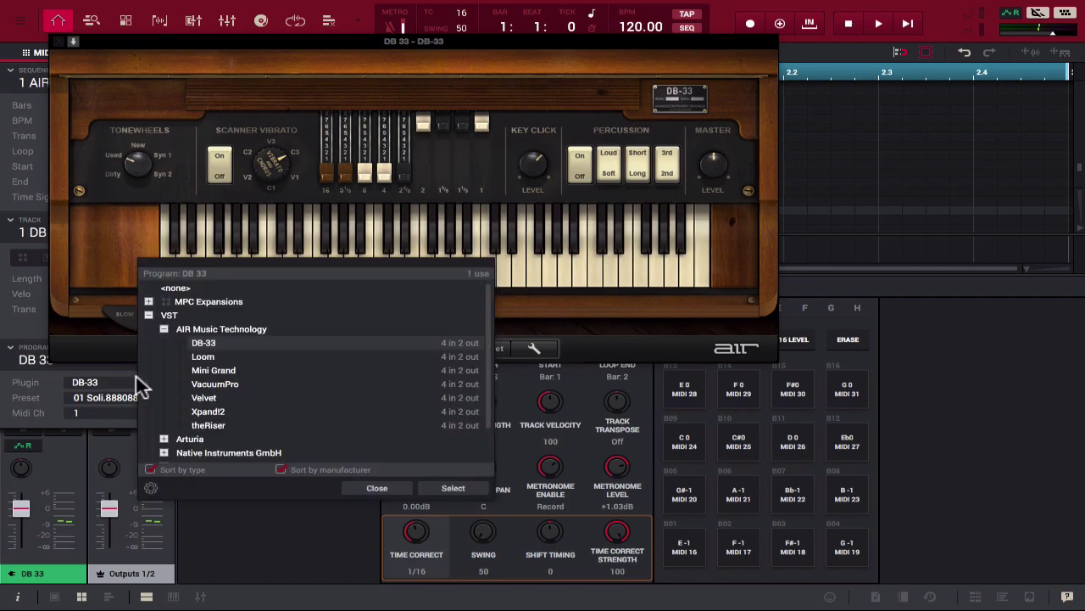
left_click(164, 330)
left_click(149, 316)
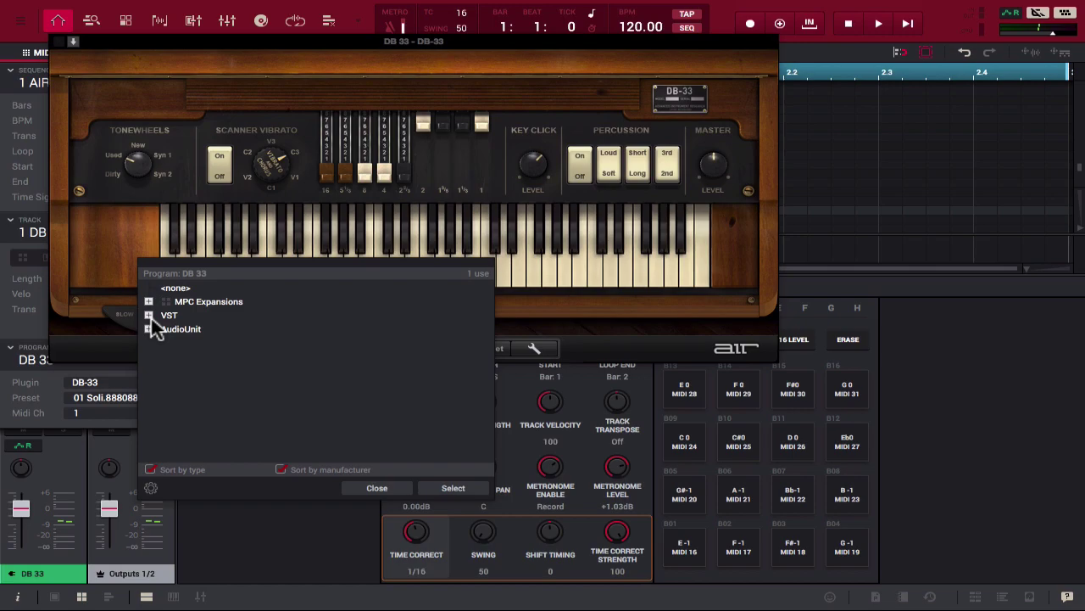
left_click(149, 315)
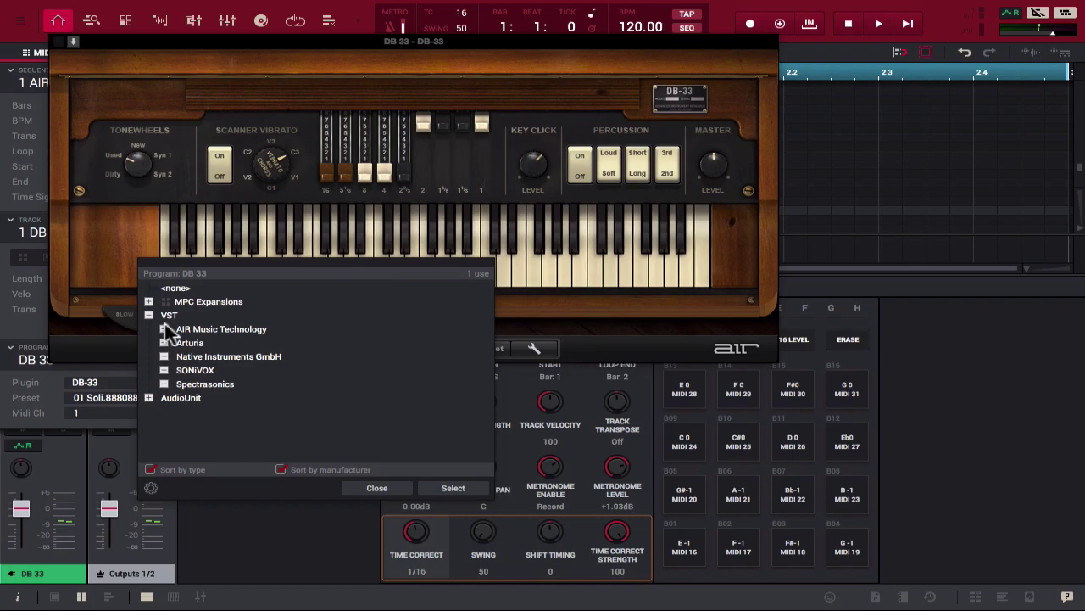
left_click(164, 329)
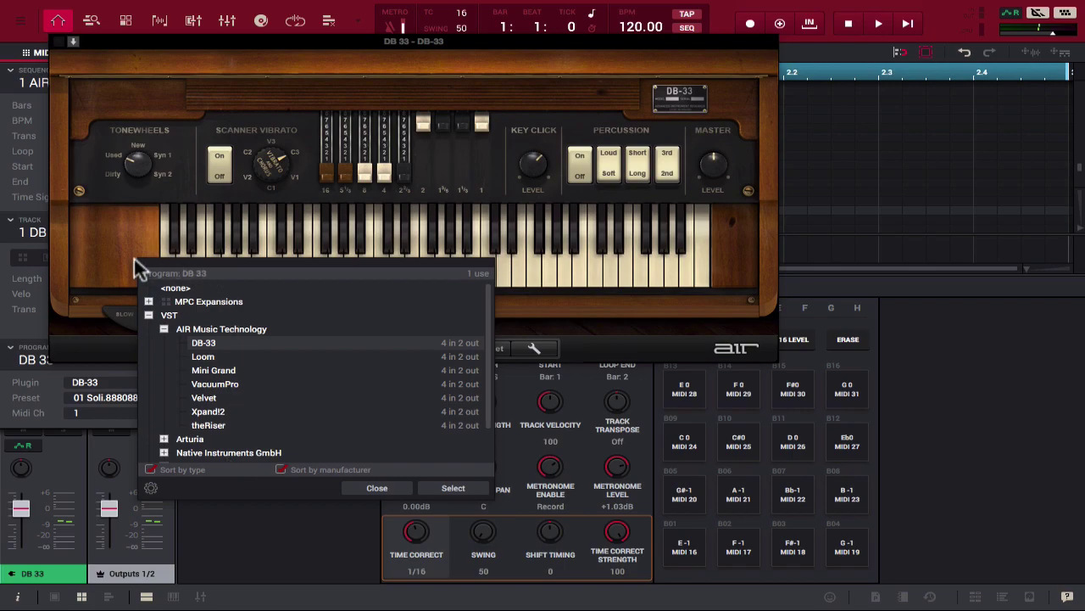
left_click(379, 489)
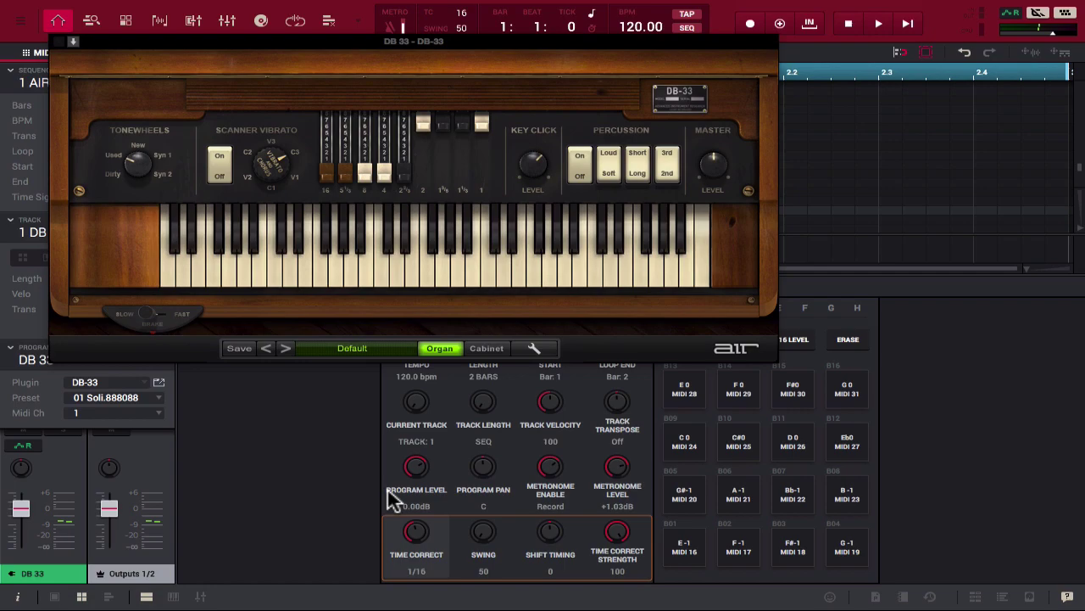
Audition the DB-33 organ by playing notes across its on-screen keyboard.
mouse_move(395, 276)
left_mouse_down()
mouse_move(498, 282)
mouse_move(416, 274)
mouse_move(370, 287)
left_mouse_up()
Switch the pads to bank A.
key("a")
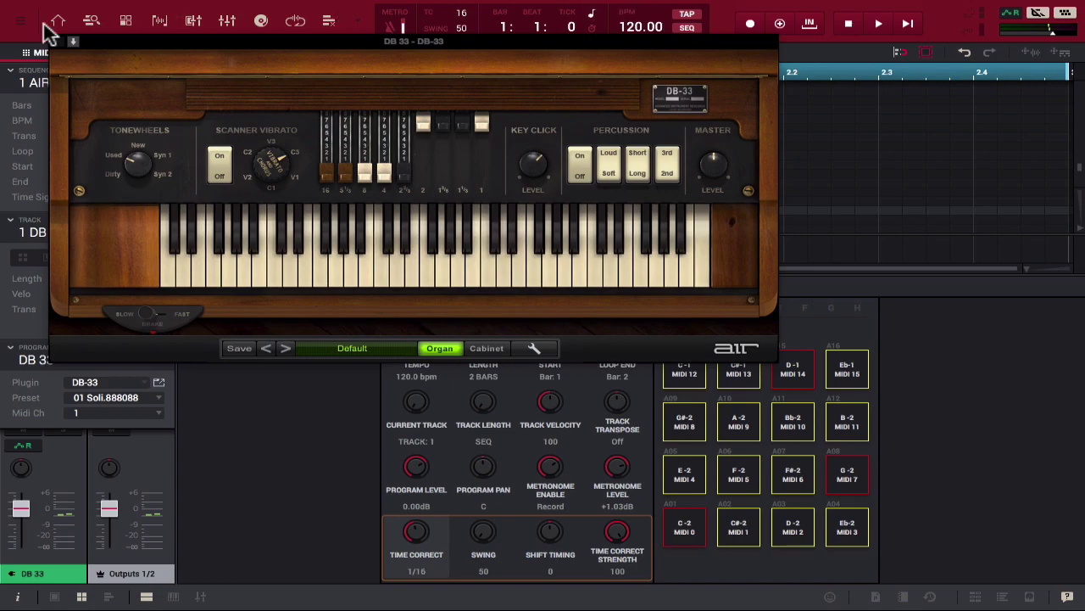
Close DB-33, make 2 LOOM the current track and open Loom's window on Bell Piano.
left_click(61, 43)
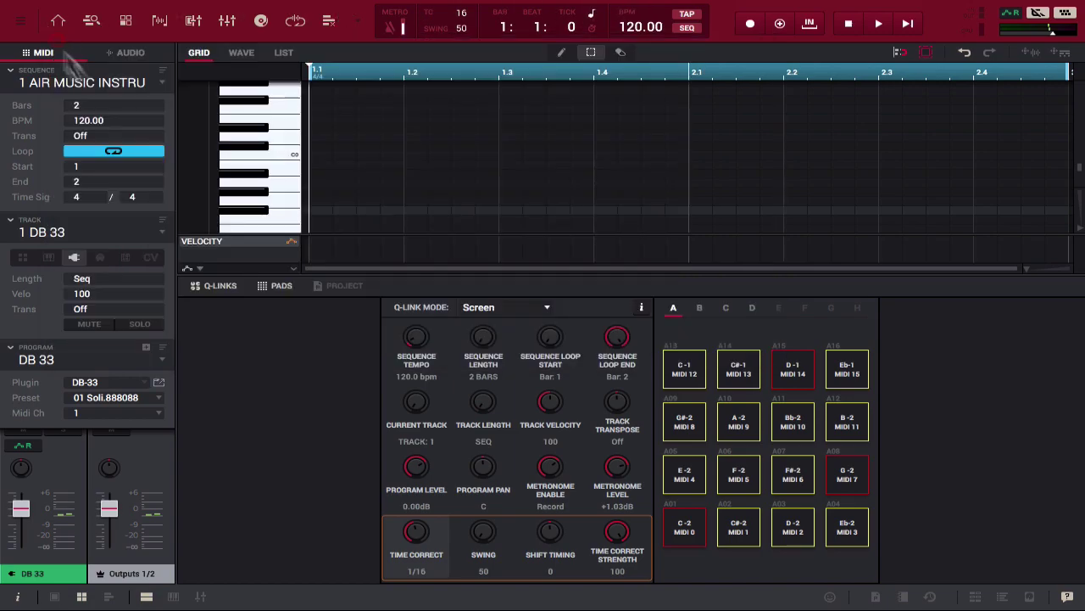
left_click(161, 237)
left_click(136, 264)
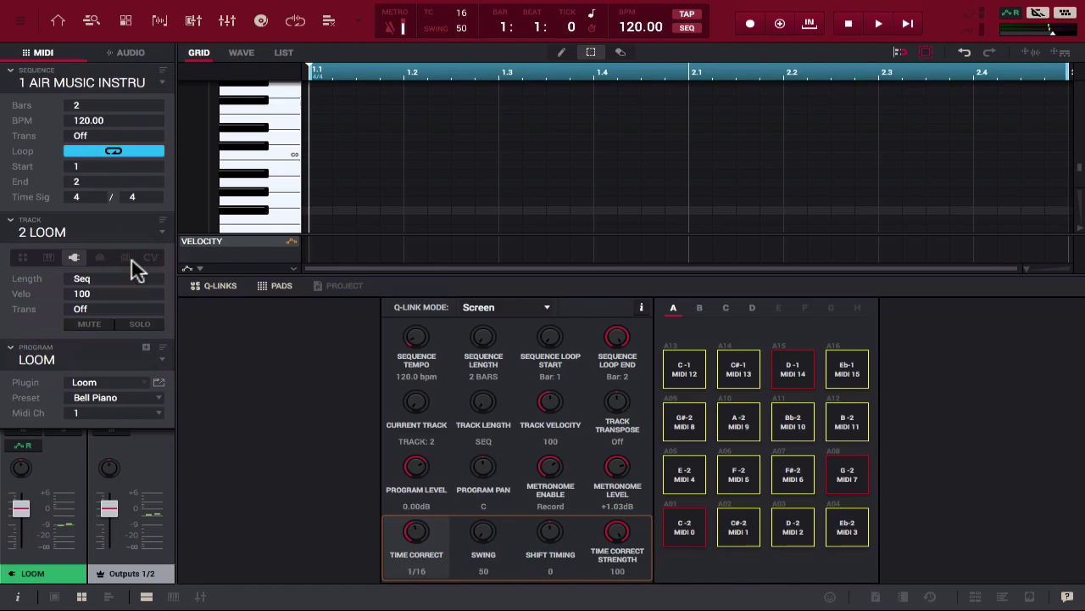
left_click(159, 384)
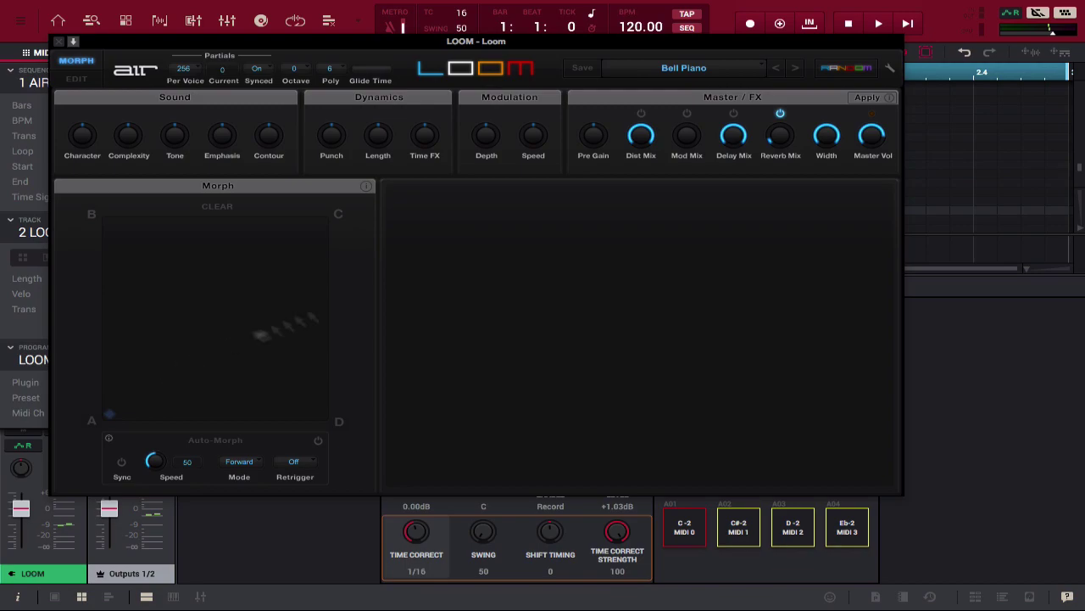
Load Loom's Eternally Up preset from the 07 Atmospheres category.
left_click(680, 68)
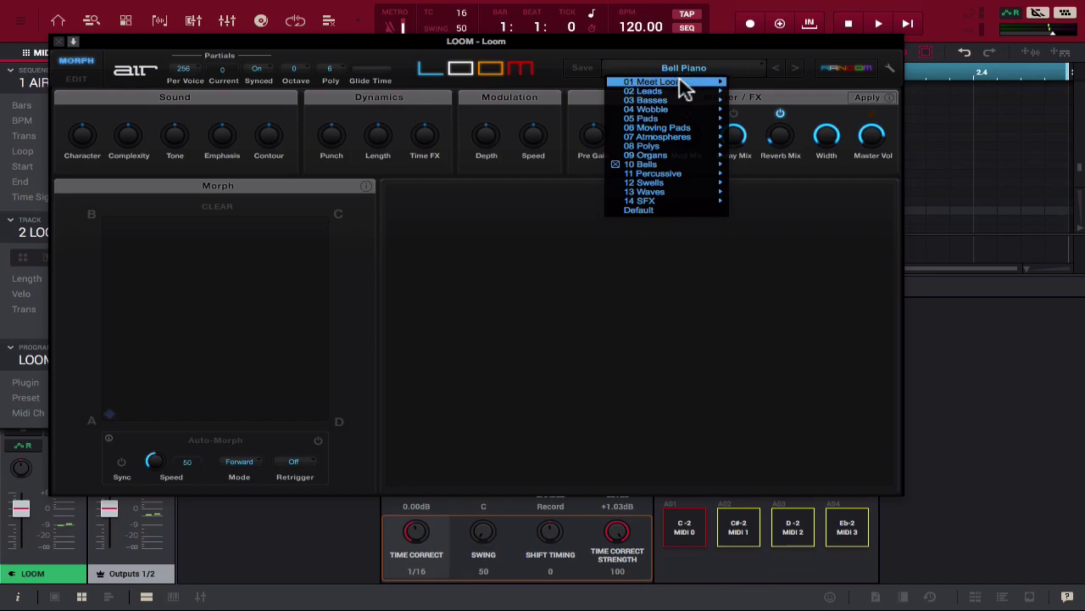
mouse_move(678, 141)
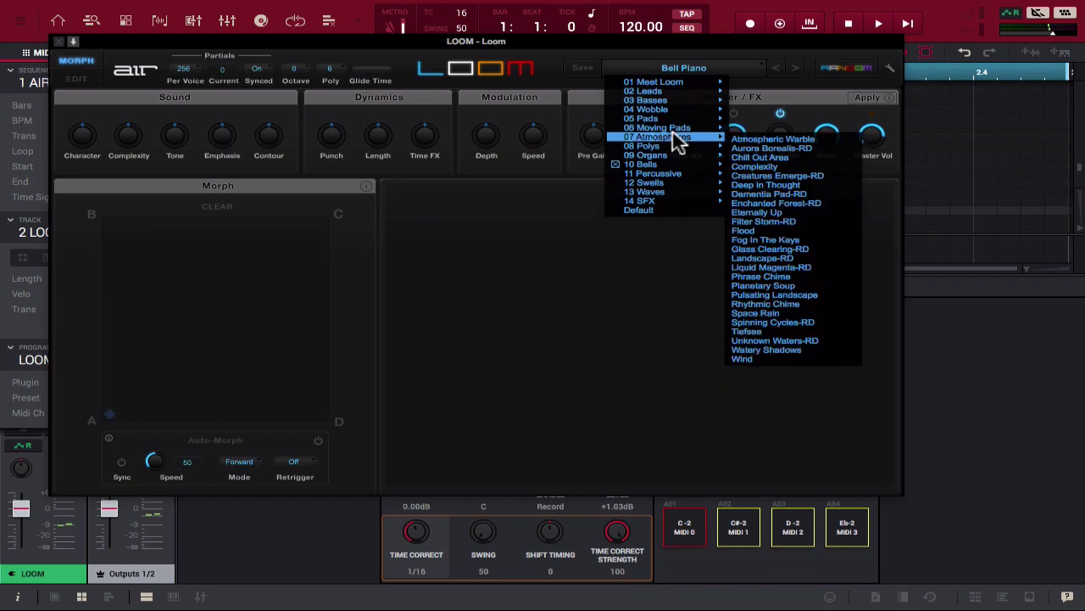
left_click(761, 213)
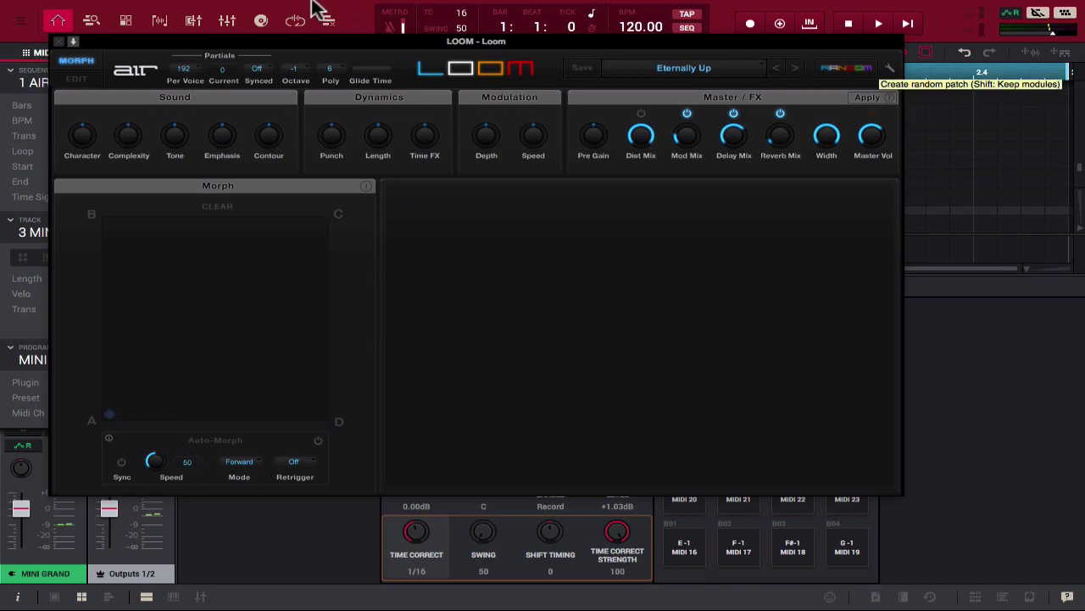
Close Loom and open the Mini Grand plugin window on its 14 Upright Piano preset.
mouse_move(182, 10)
left_click(57, 42)
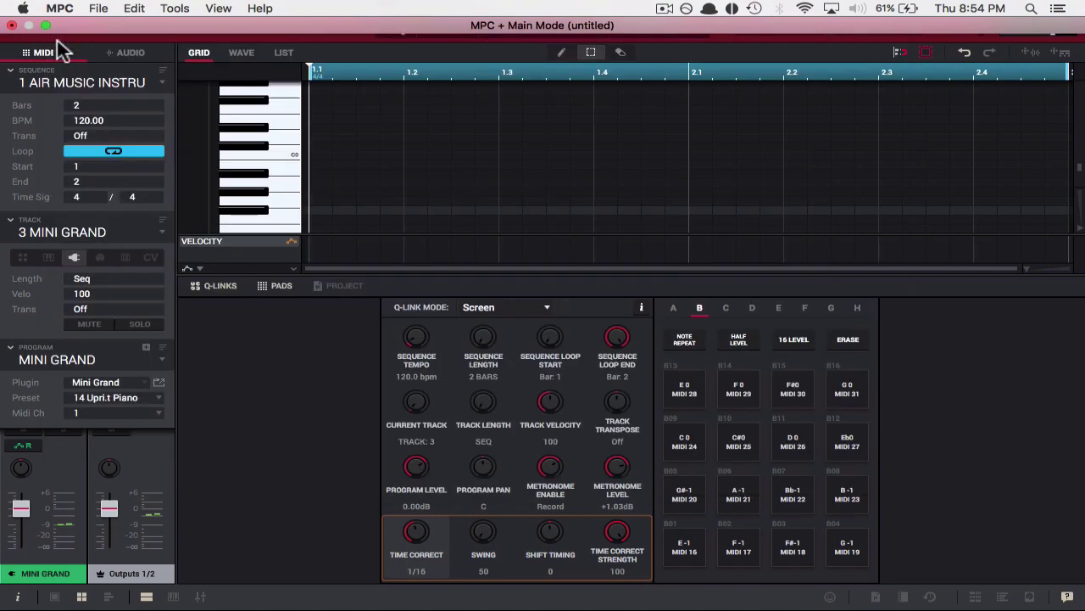
left_click(160, 383)
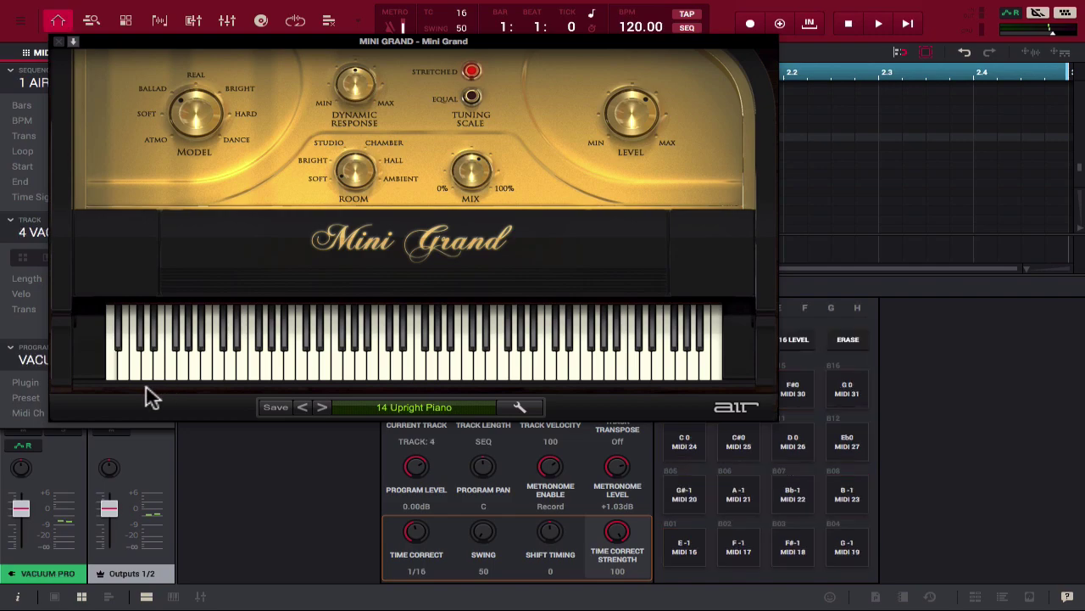
Close Mini Grand and open the Vacuum Pro plugin window showing the Broken preset.
left_click(57, 42)
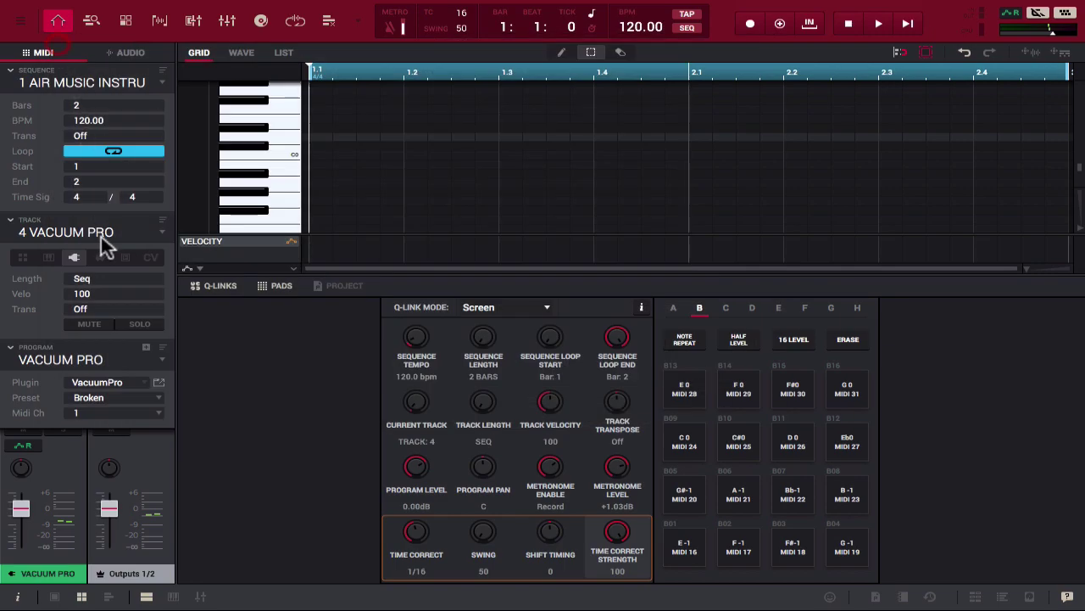
left_click(158, 382)
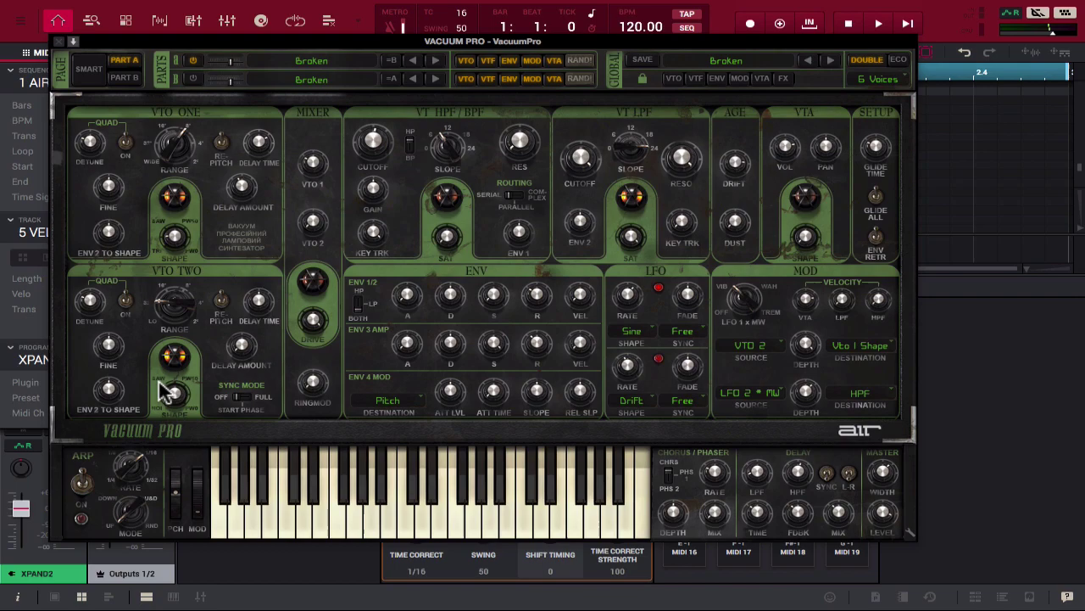
Close Vacuum Pro and open Xpand!2 on its Default preset with Massive Pad on part A.
left_click(71, 43)
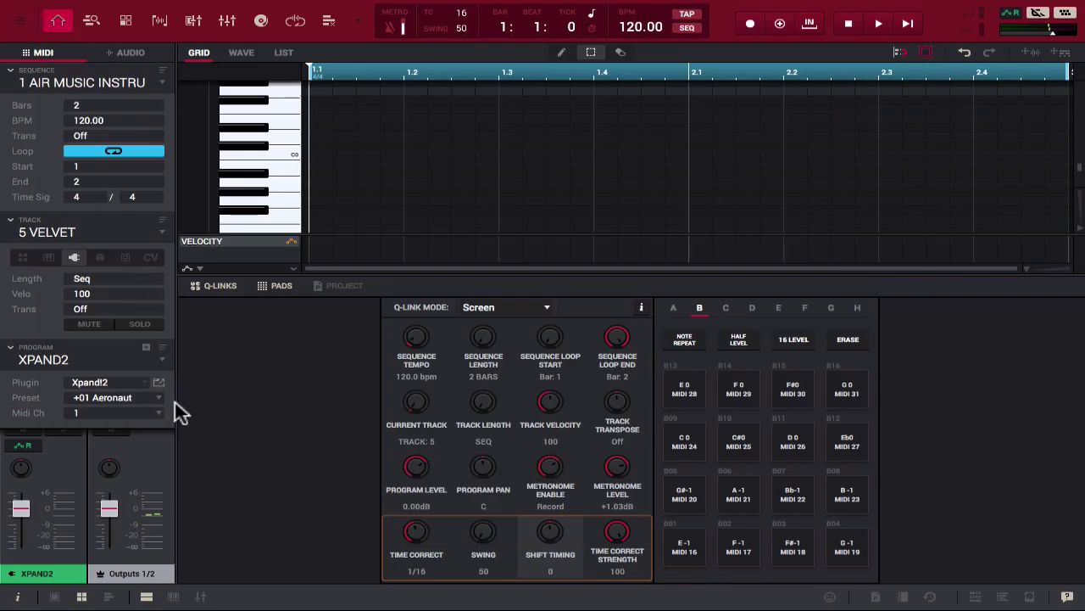
left_click(157, 383)
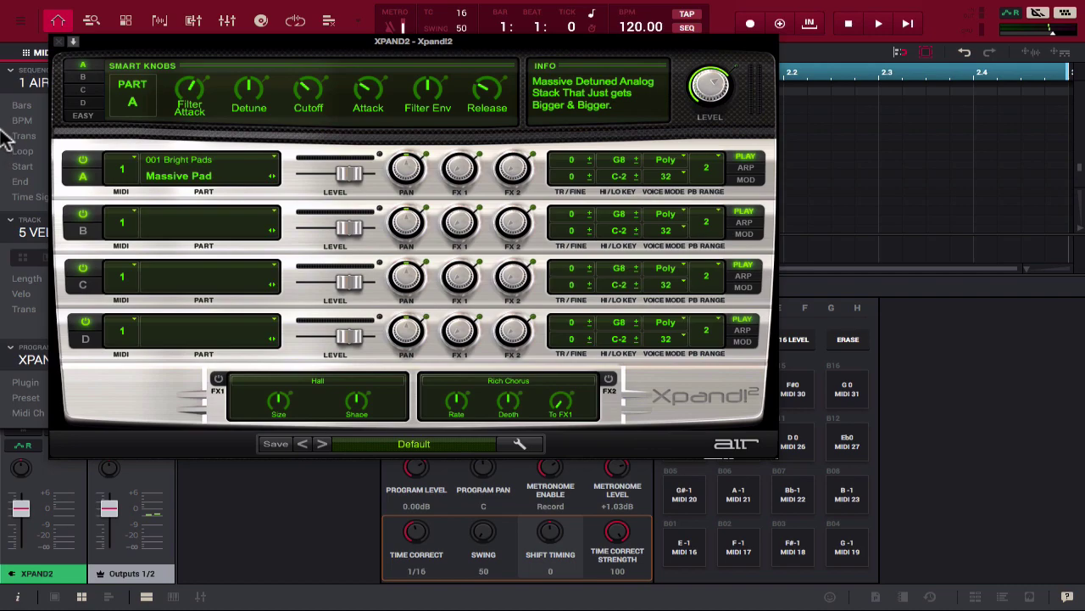
Load Xpand!2's 11 Dream-Piano preset from the 13 Acoustic Piano category.
left_click(429, 450)
mouse_move(398, 450)
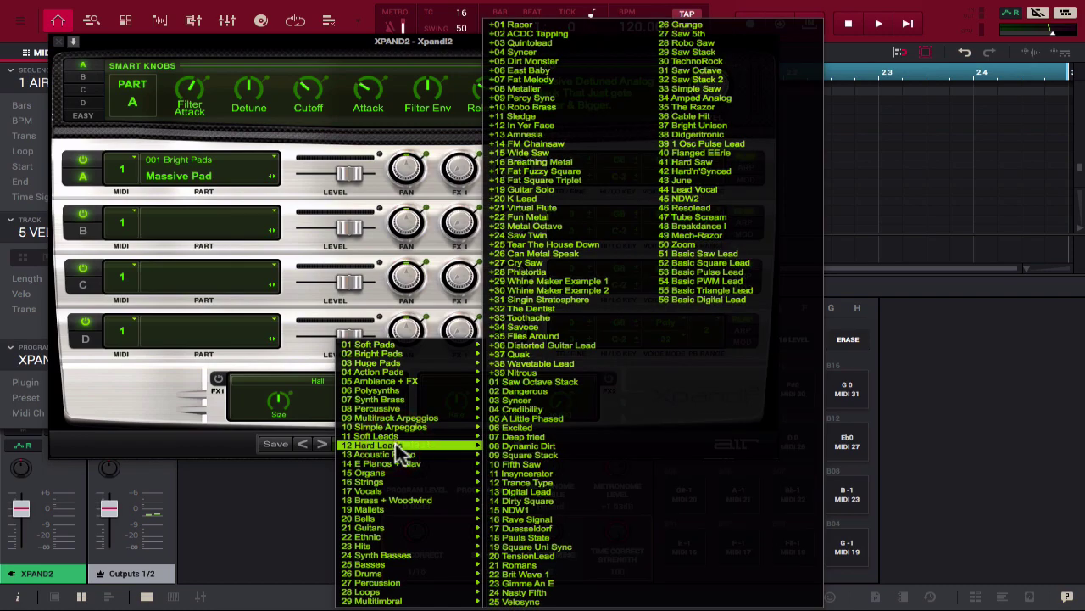
mouse_move(383, 529)
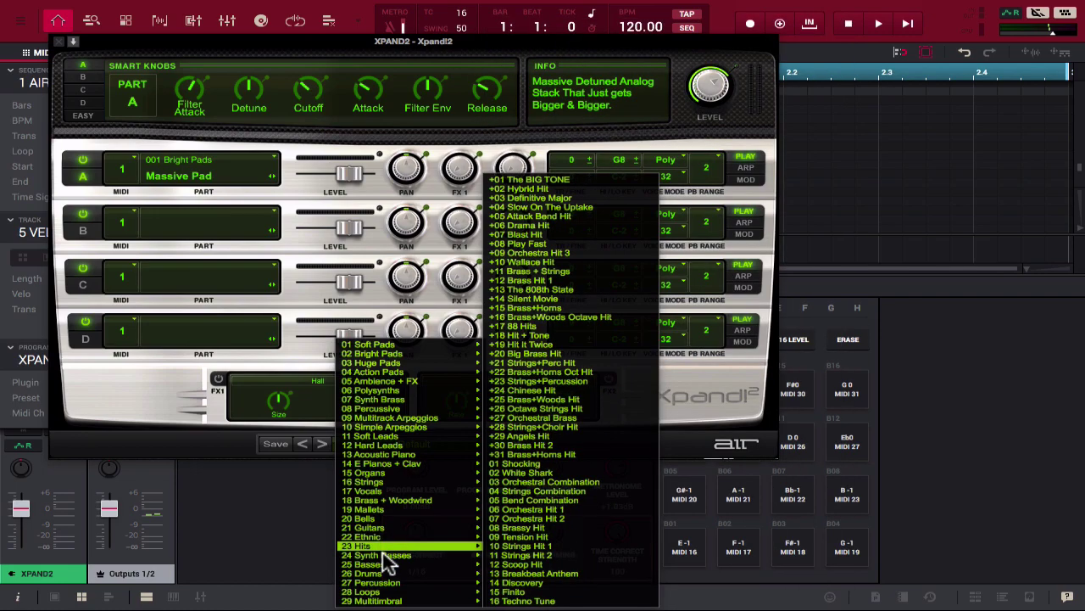
mouse_move(381, 472)
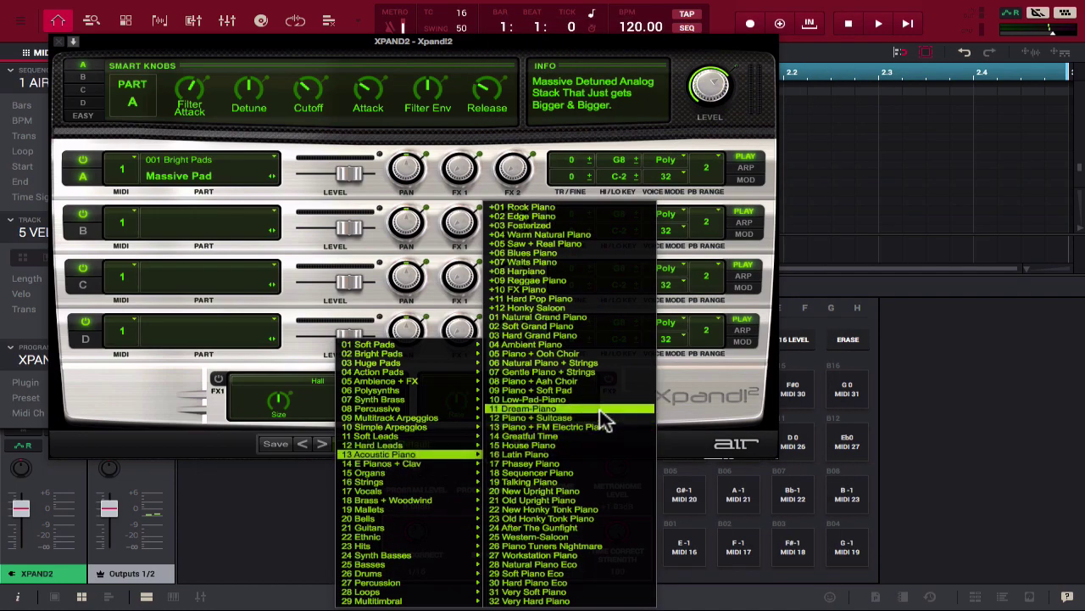
left_click(604, 419)
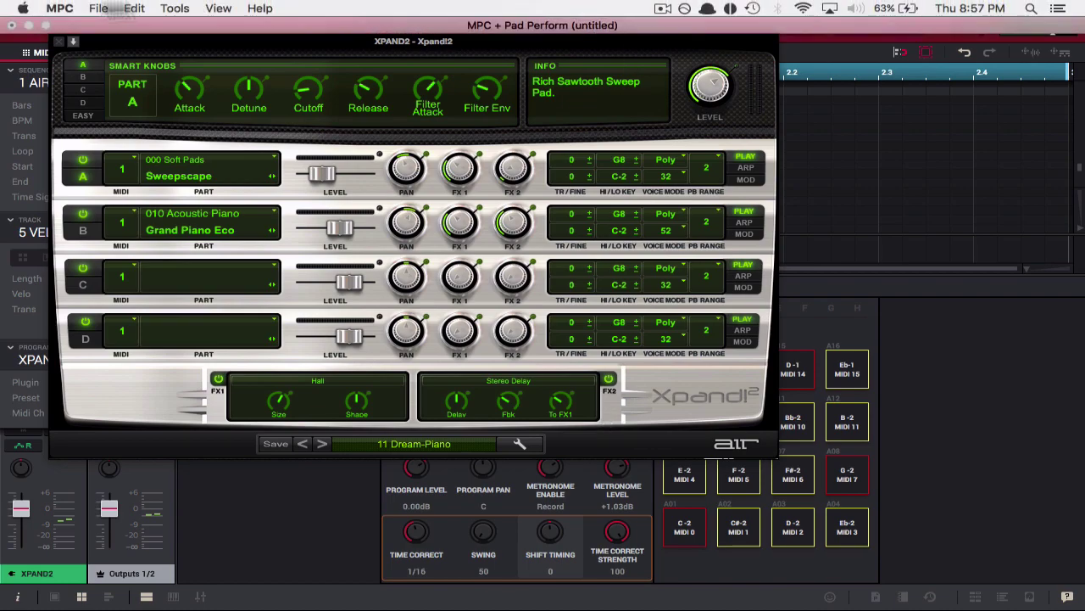
Close Xpand!2 and switch track 5's program from XPAND2 to VELVET.
left_click(58, 40)
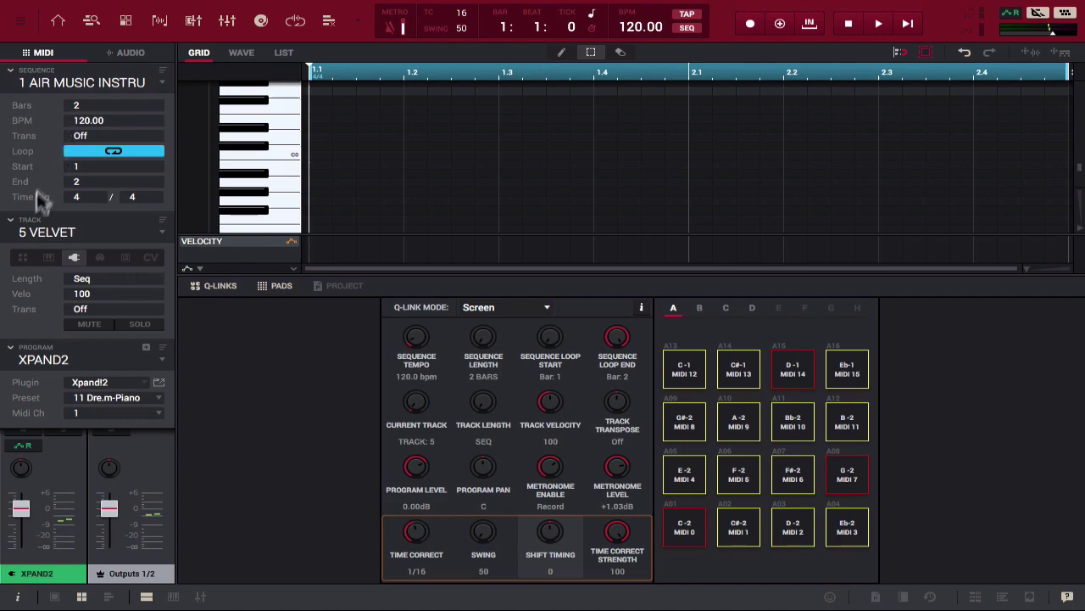
left_click(160, 357)
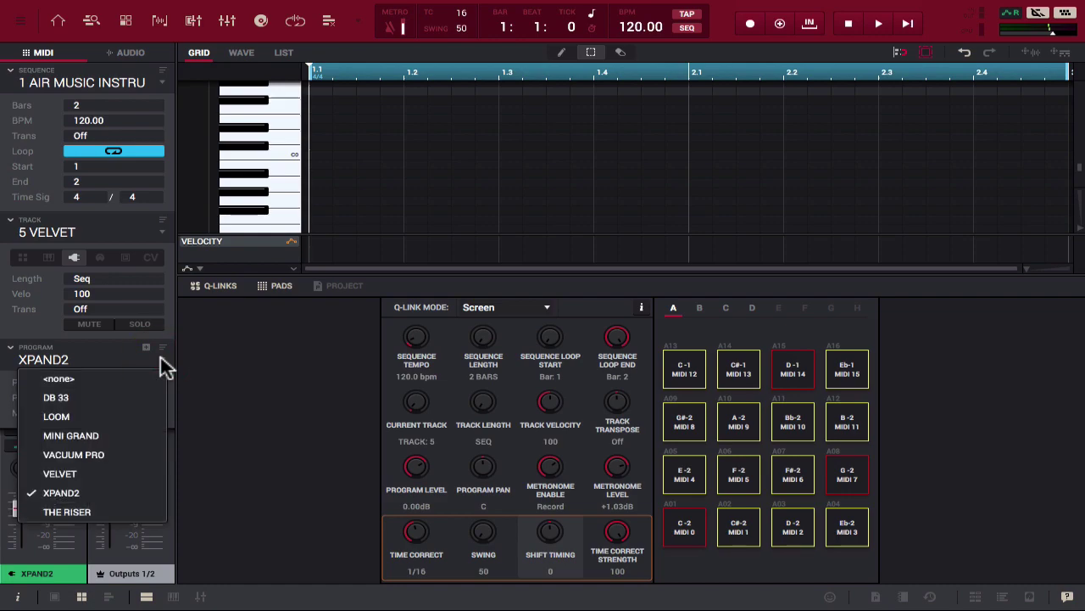
left_click(49, 473)
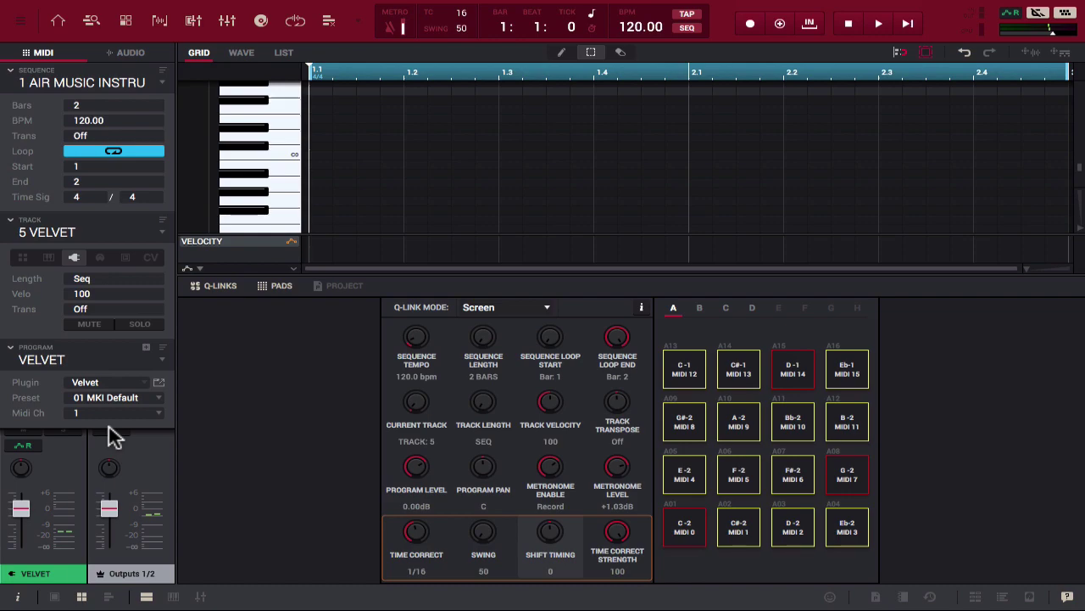
View the Velvet plugin window on 01 MKI Default, then close it.
left_click(158, 382)
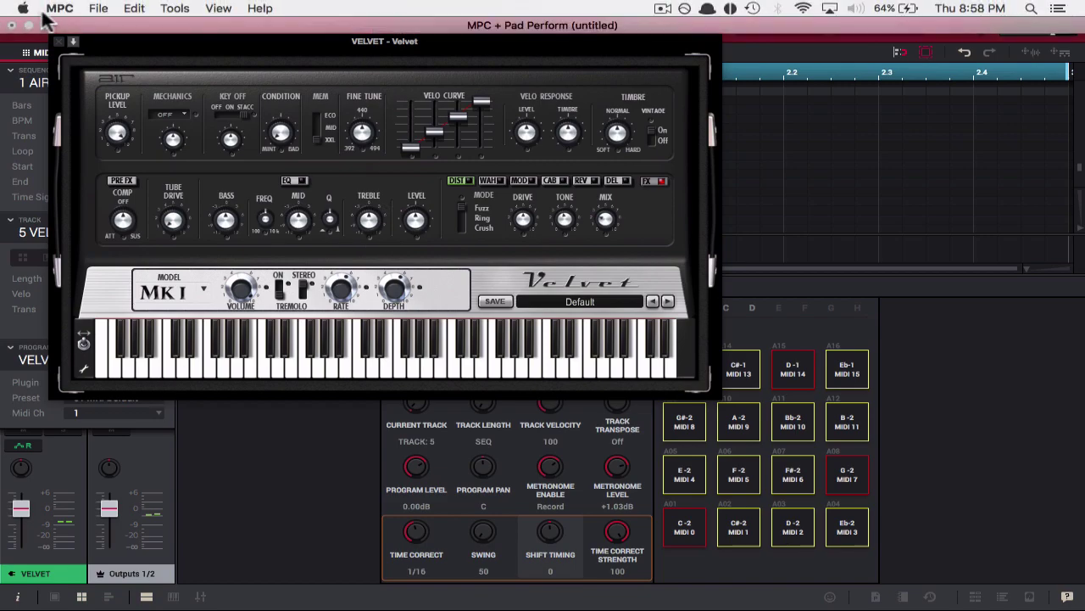
left_click(59, 41)
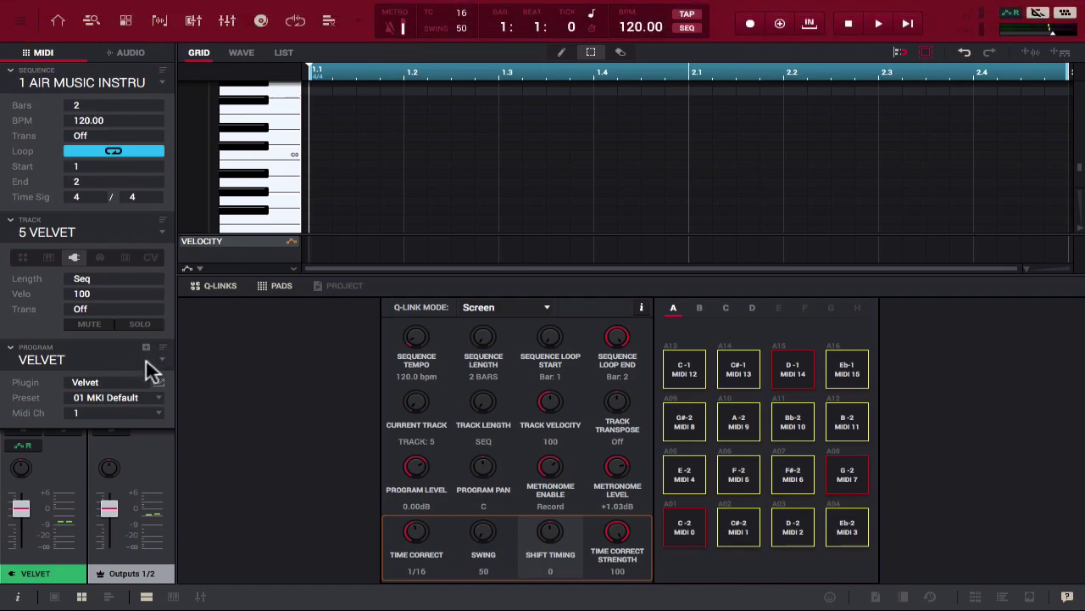
Select track 7 THE RISER and open its theRiser plugin window on the Default preset.
left_click(163, 234)
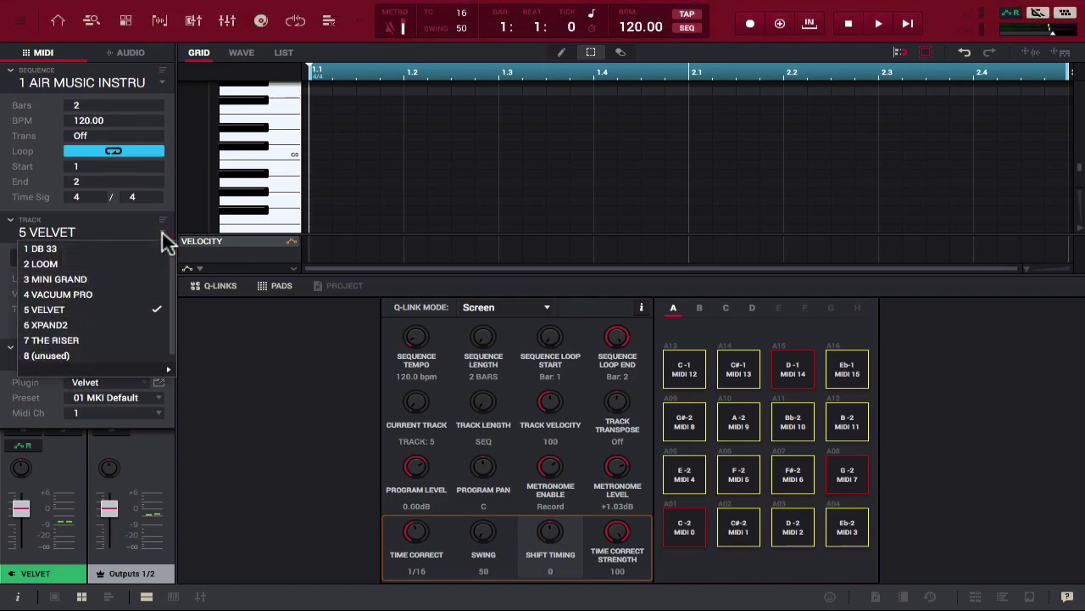
left_click(84, 341)
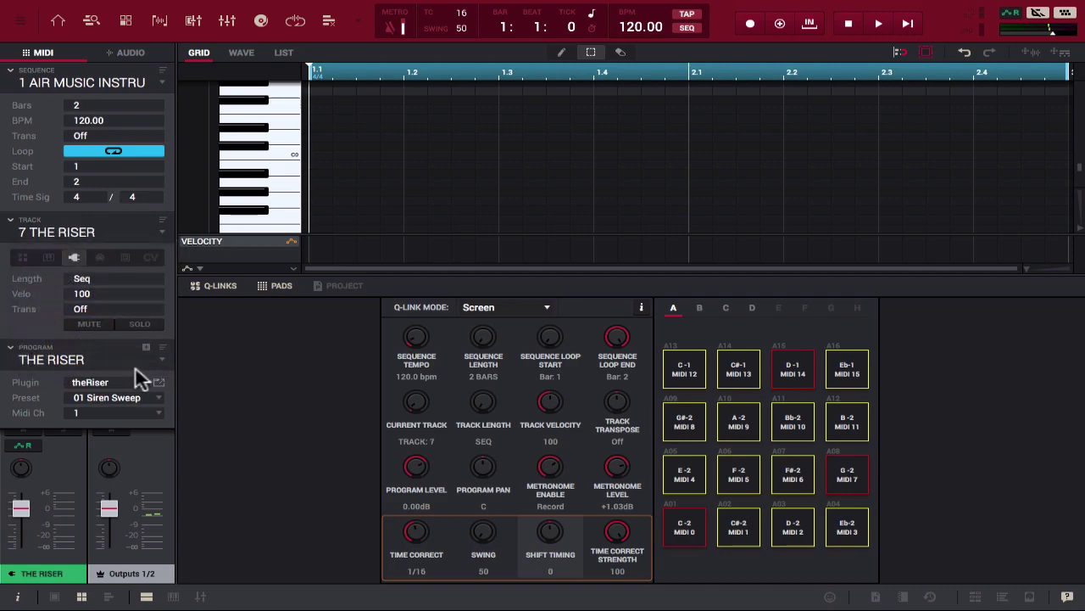
left_click(157, 383)
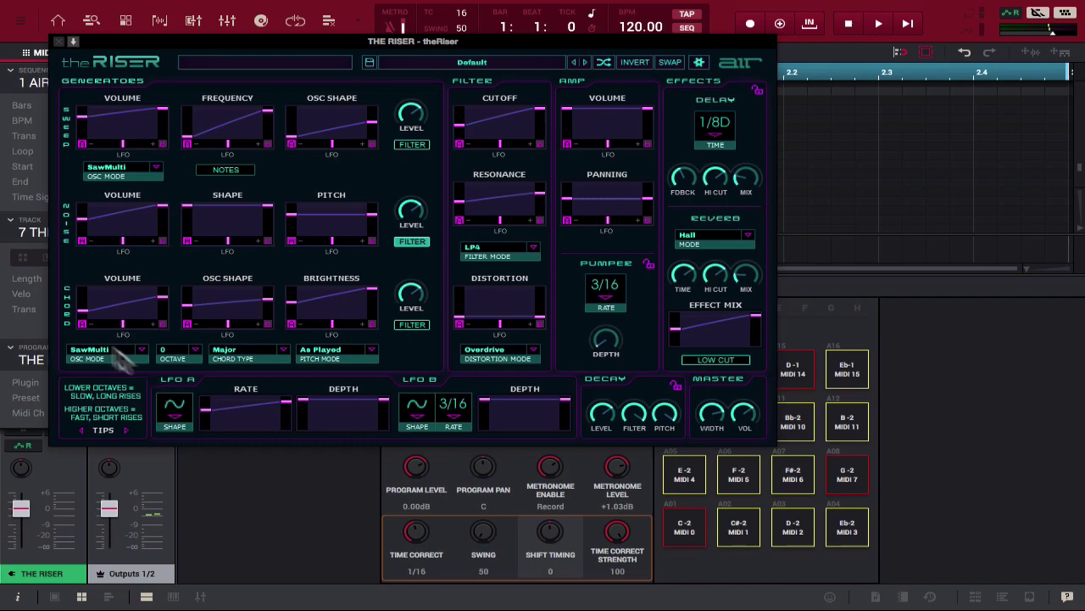
Load the 02 Horror Noise Sweep preset into theRiser in place of Default.
left_click(473, 64)
mouse_move(465, 115)
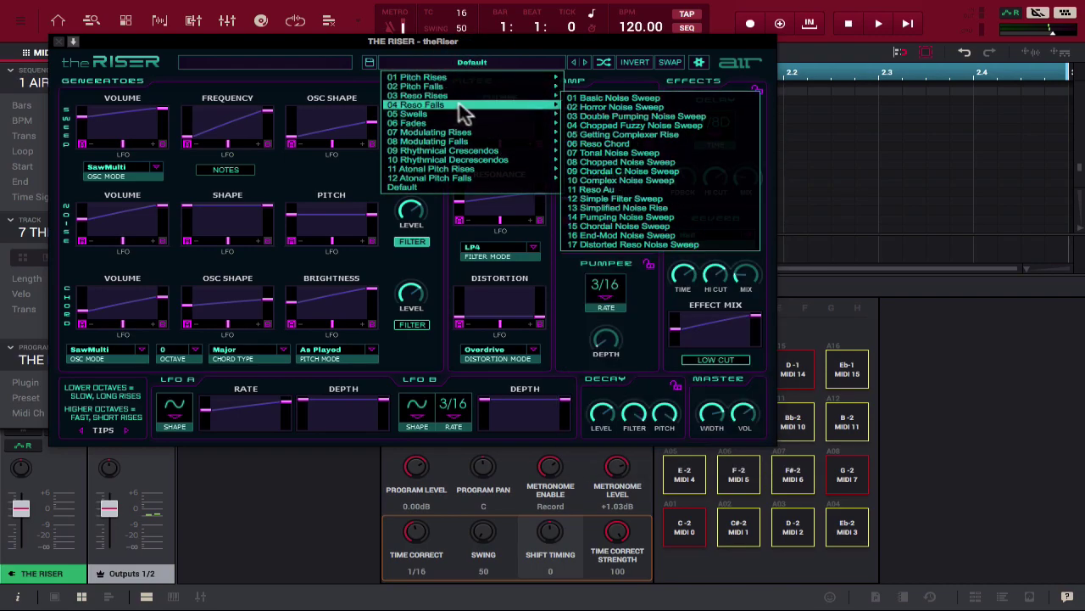
left_click(596, 110)
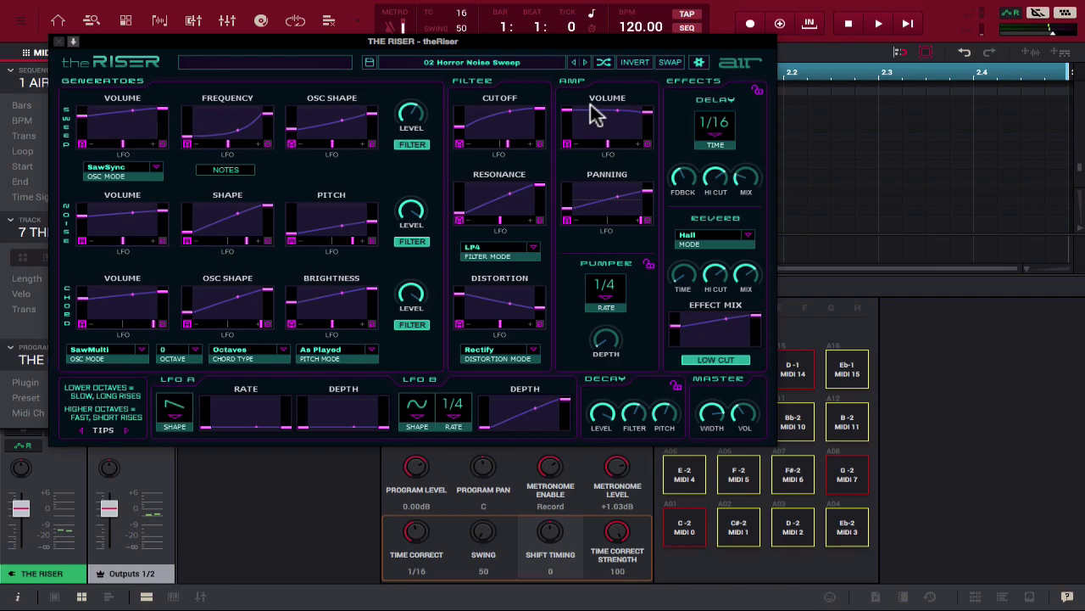
Change theRiser's preset to 06 Bright Radical Mod Sweep from the 07 Modulating Rises category.
left_click(555, 66)
mouse_move(497, 137)
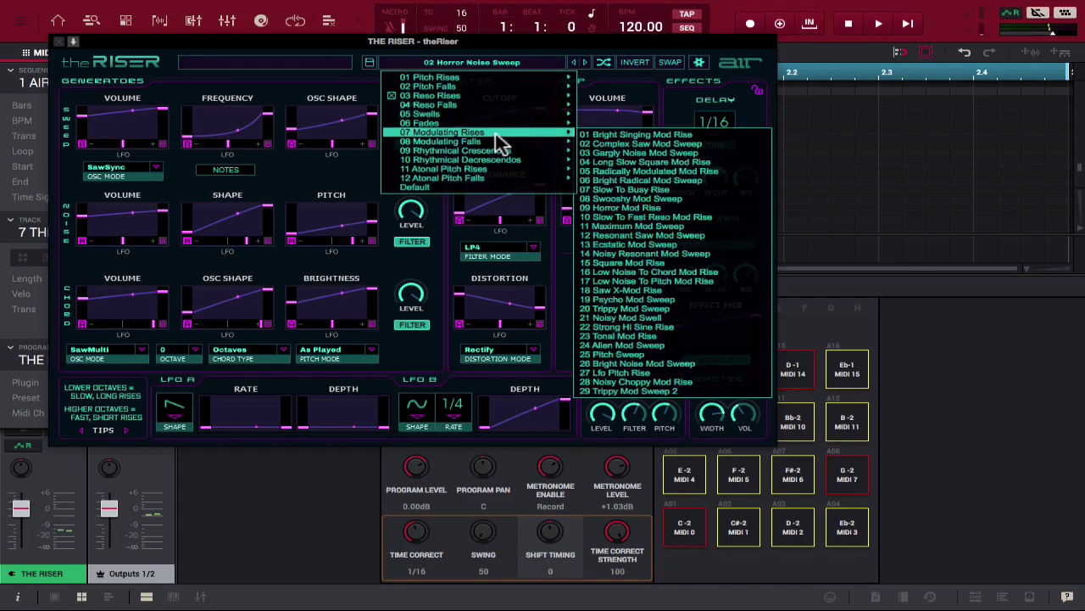
left_click(635, 188)
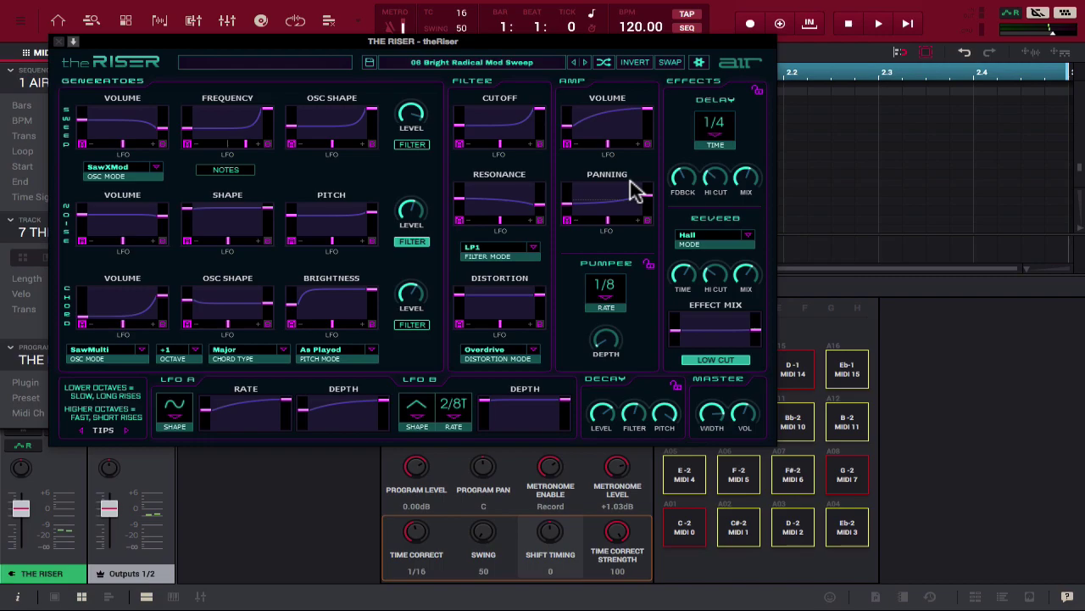
mouse_move(3, 10)
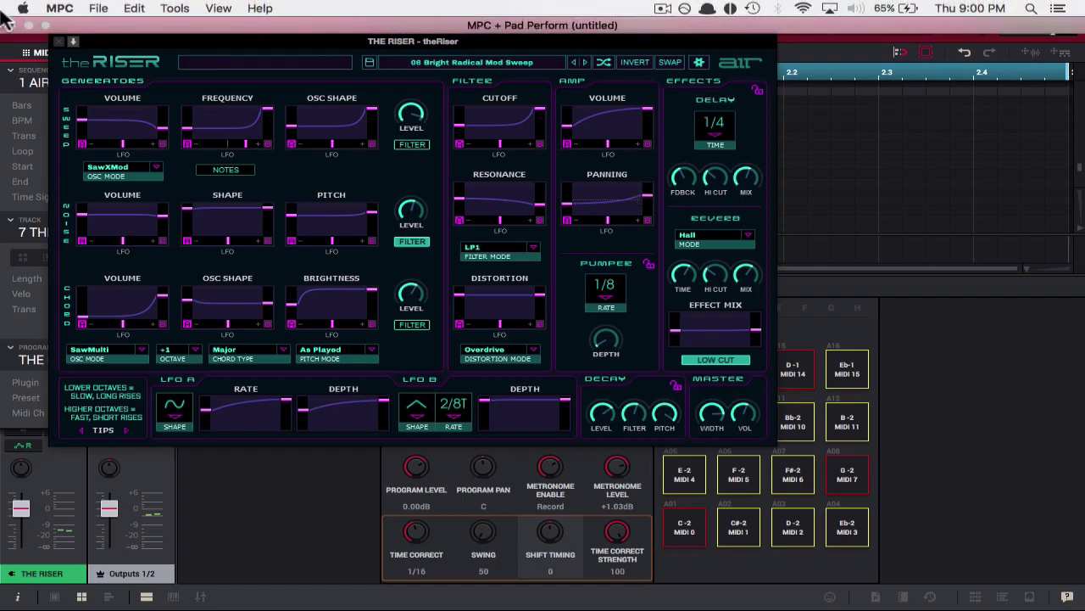
Close theRiser window and collapse the Track and Sequence sections to reveal the insert slots.
left_click(60, 42)
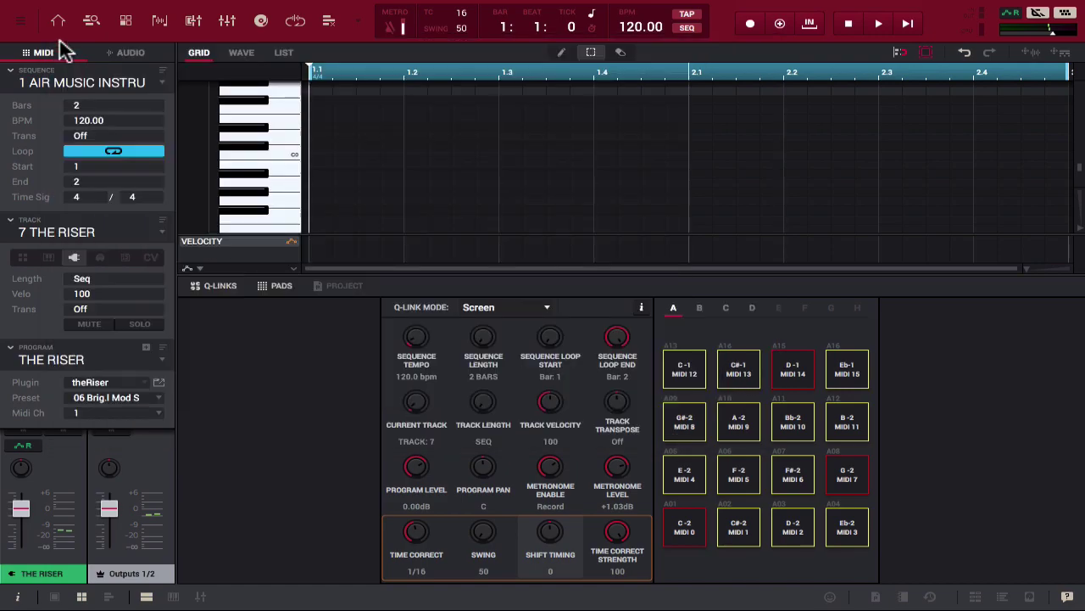
left_click(11, 219)
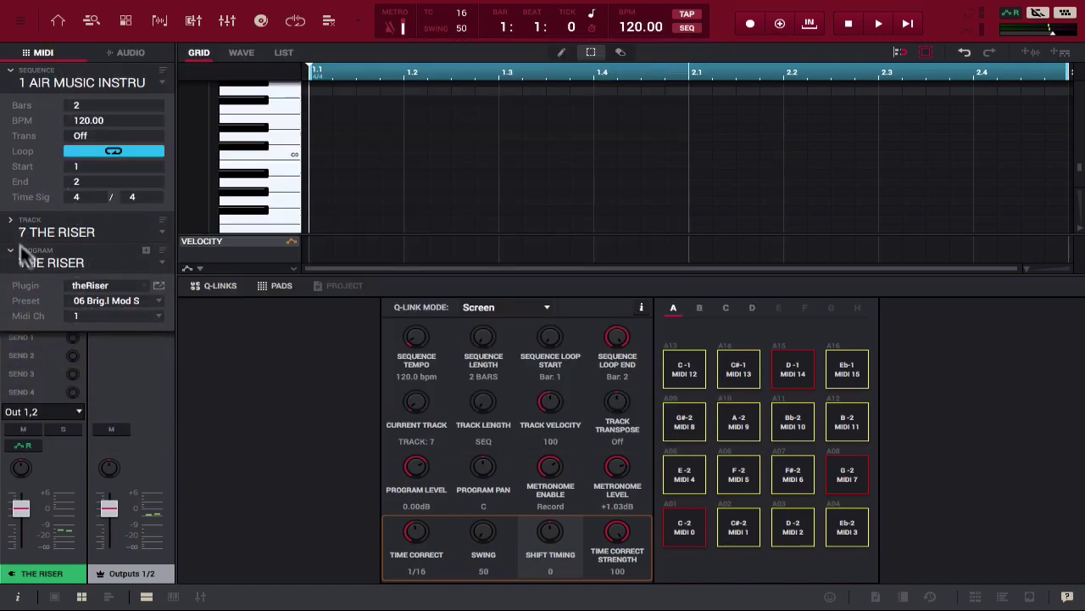
left_click(21, 76)
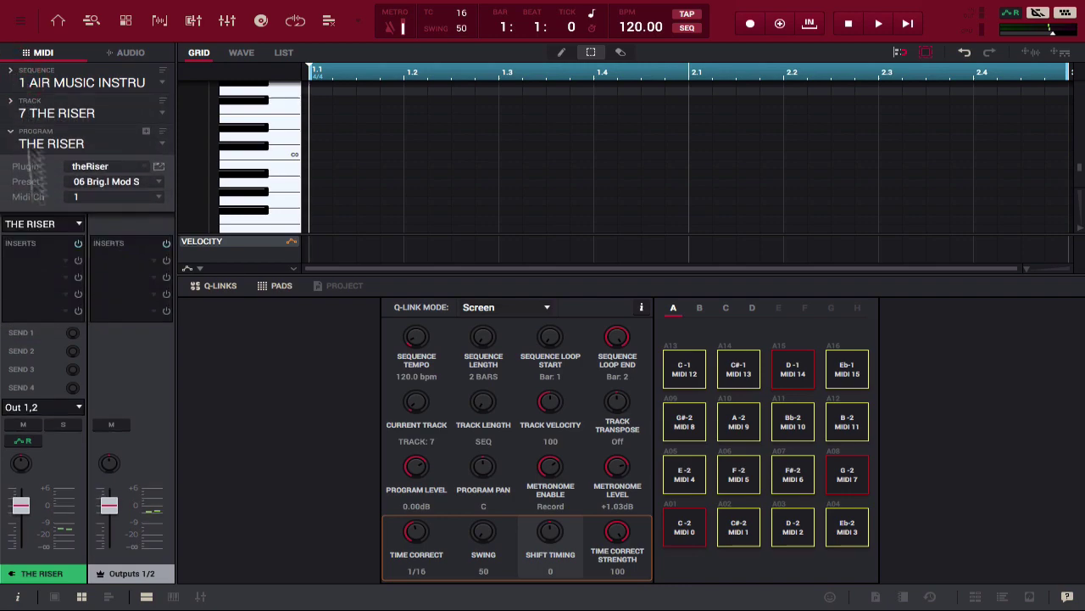
Open the effect browser for insert slot 1 and look through the Internal and Vintage Effects folders.
left_click(54, 259)
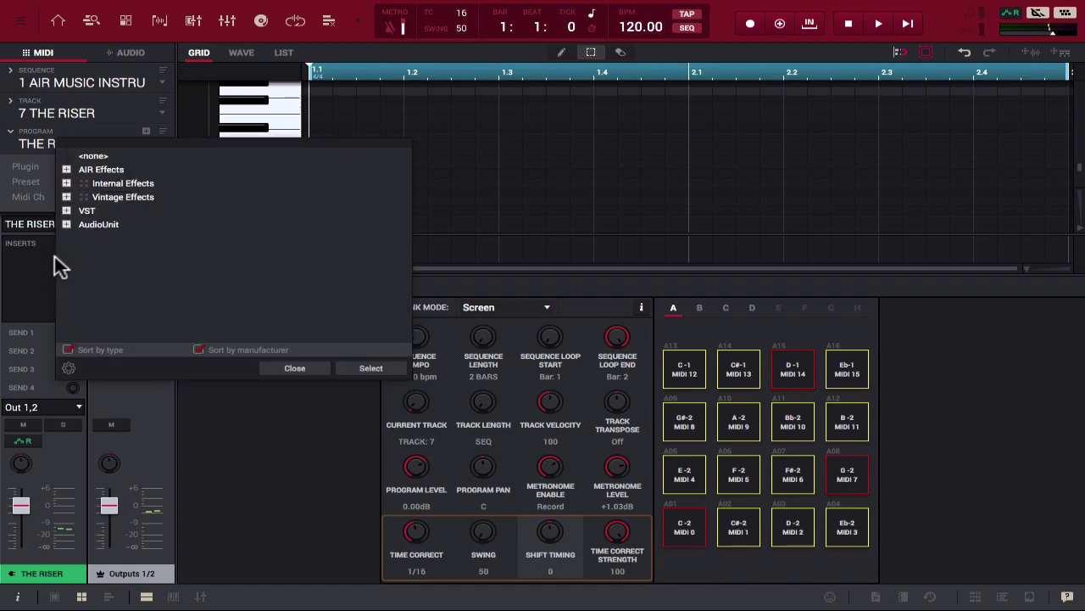
left_click(66, 183)
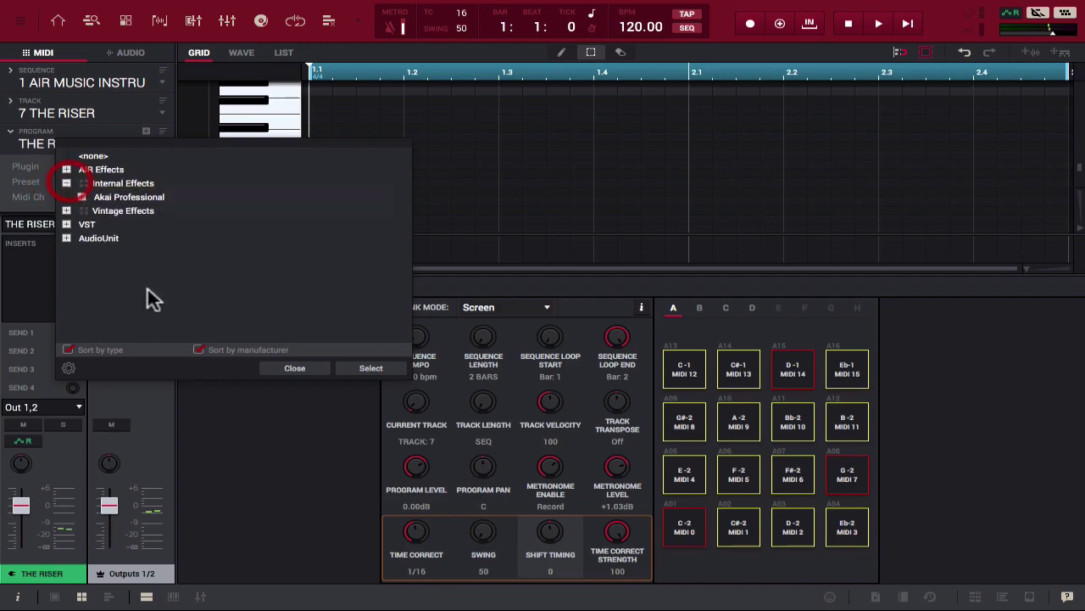
left_click(82, 197)
left_click(81, 196)
left_click(67, 182)
left_click(66, 197)
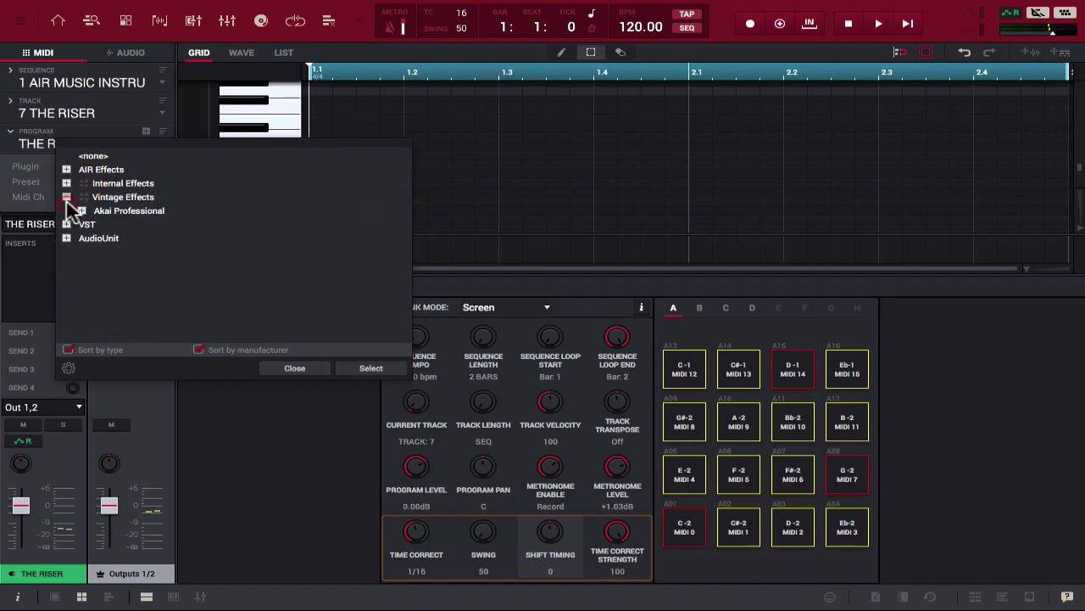
left_click(81, 211)
left_click(81, 211)
Find AIRChorus_x64 under AudioUnit > AIR Music Technology and load it into insert slot 1.
left_click(67, 224)
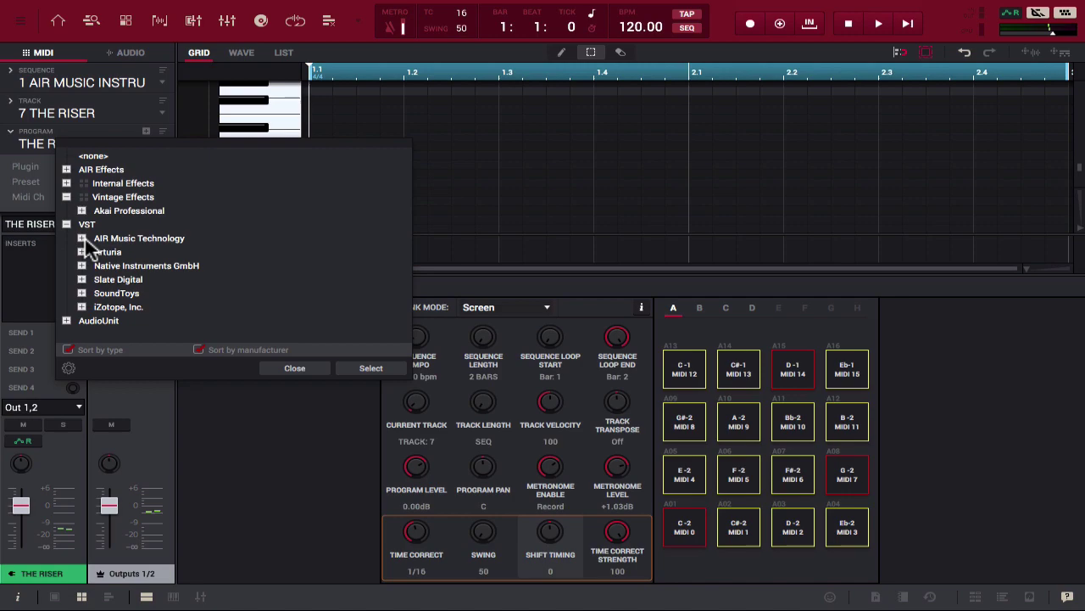
left_click(81, 239)
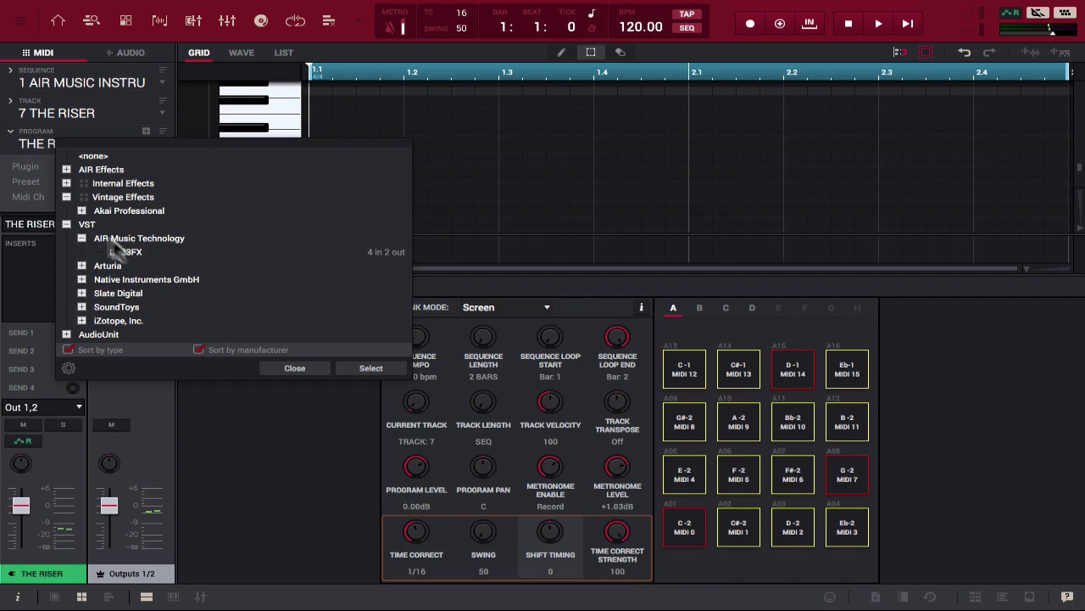
left_click(66, 224)
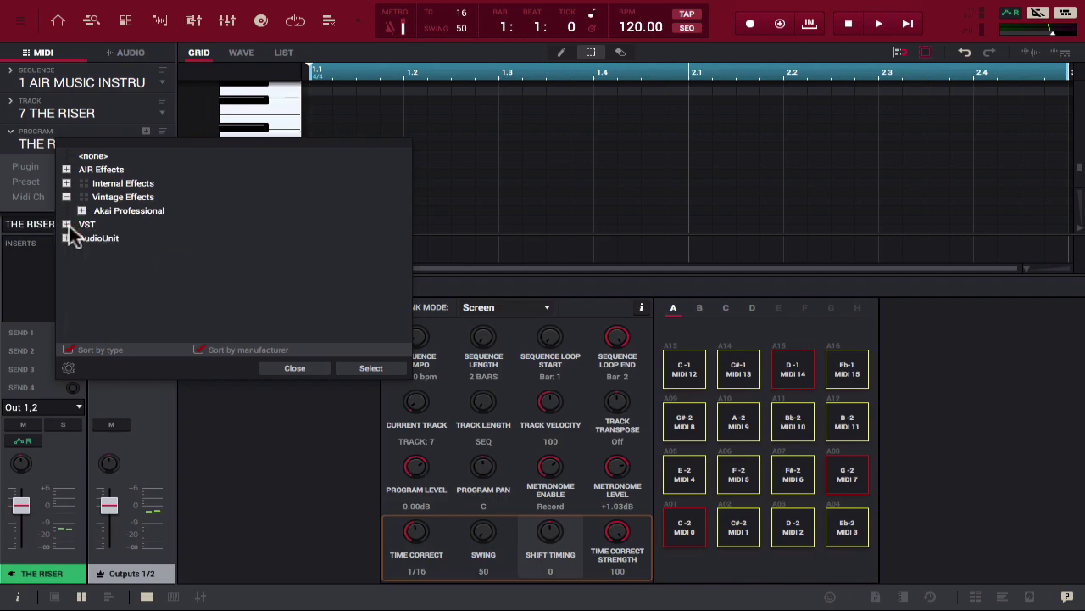
left_click(66, 237)
left_click(81, 251)
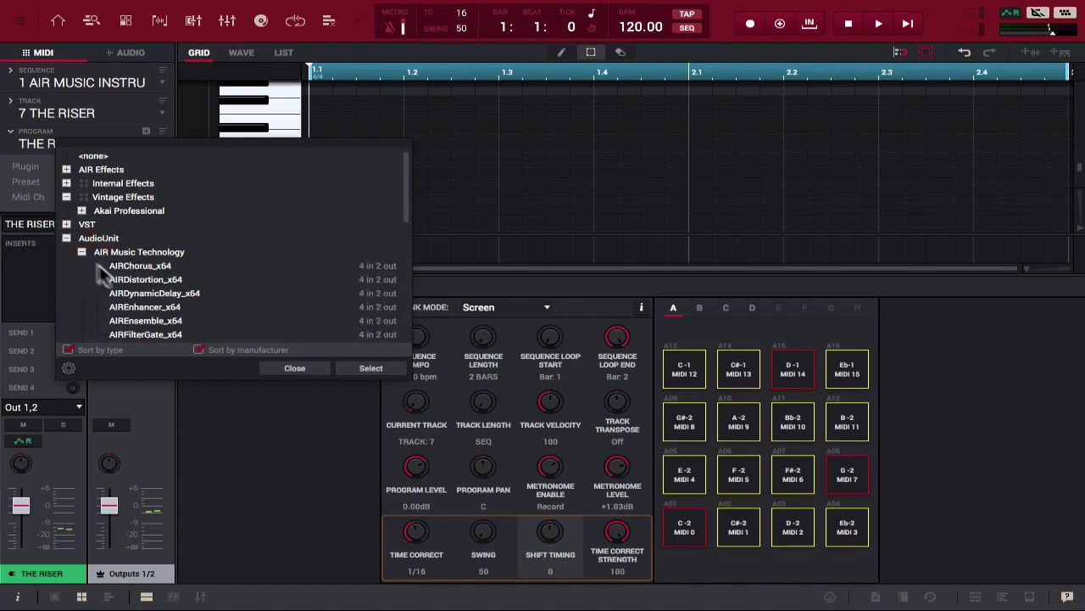
scroll(114, 283, "down", 3)
scroll(119, 282, "down", 1)
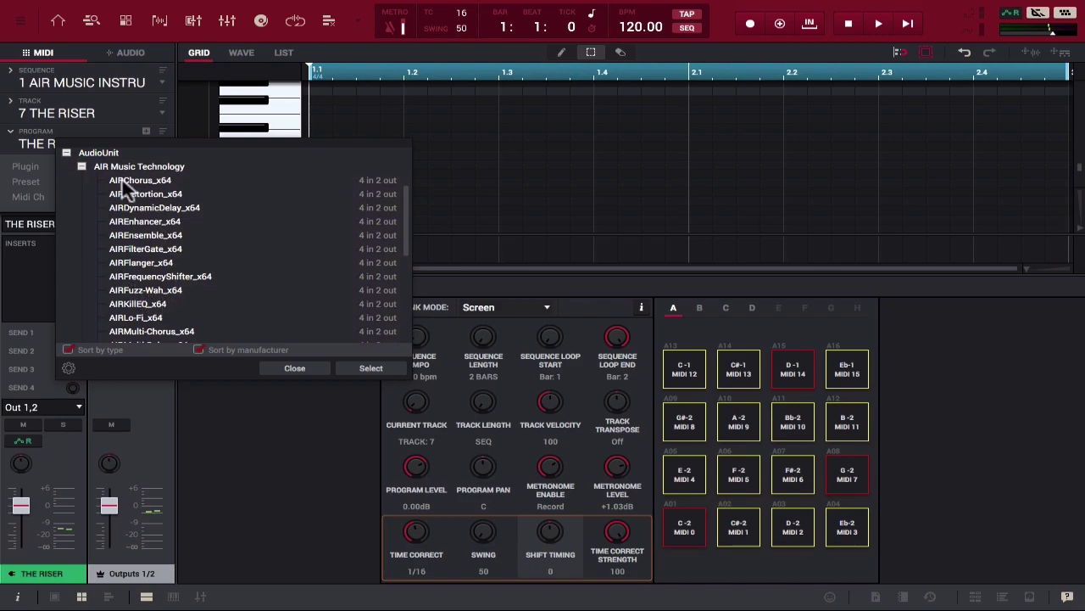
key("Escape")
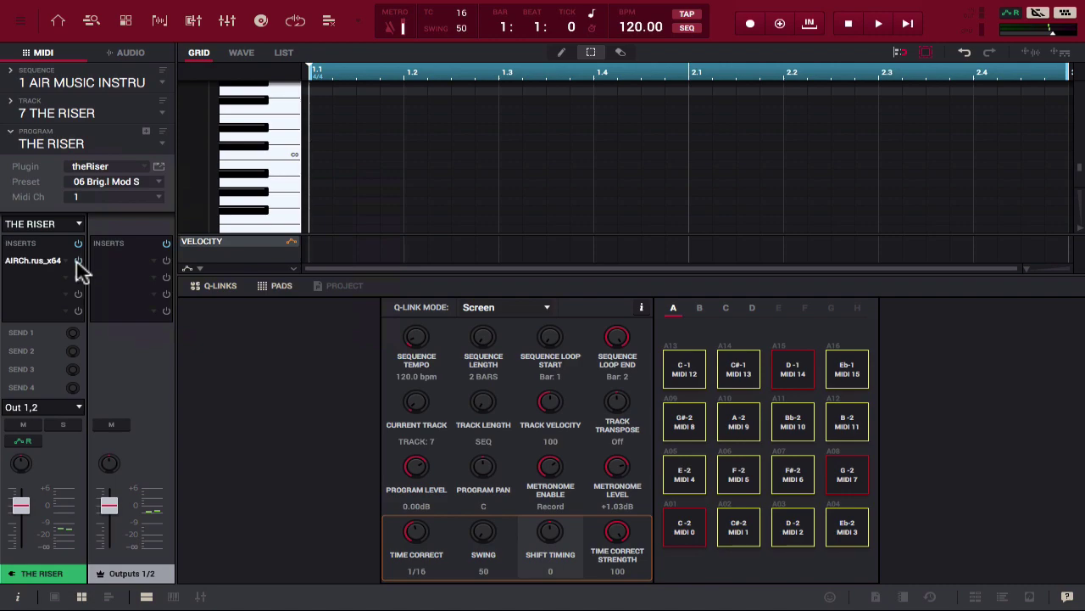
Open the AIRChorus_x64 editor from insert slot 1, showing Default preset, Rate 1.00 Hz, Mix 50%.
double_click(49, 262)
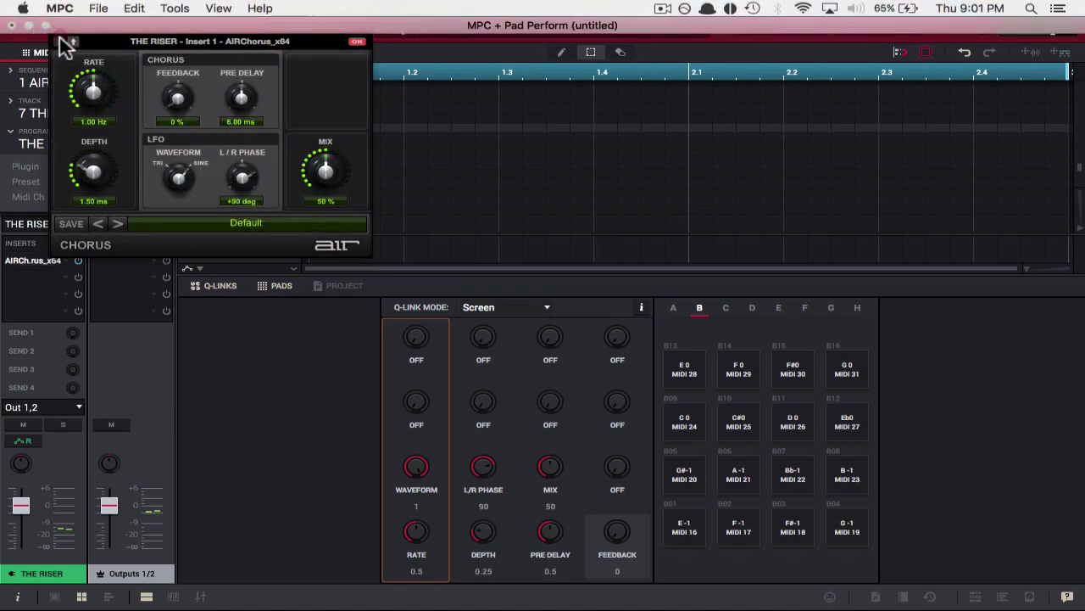
Close the AIRChorus window and load AIREnsemble_x64 from AudioUnit > AIR Music Technology into insert slot 2.
left_click(68, 42)
left_click(68, 280)
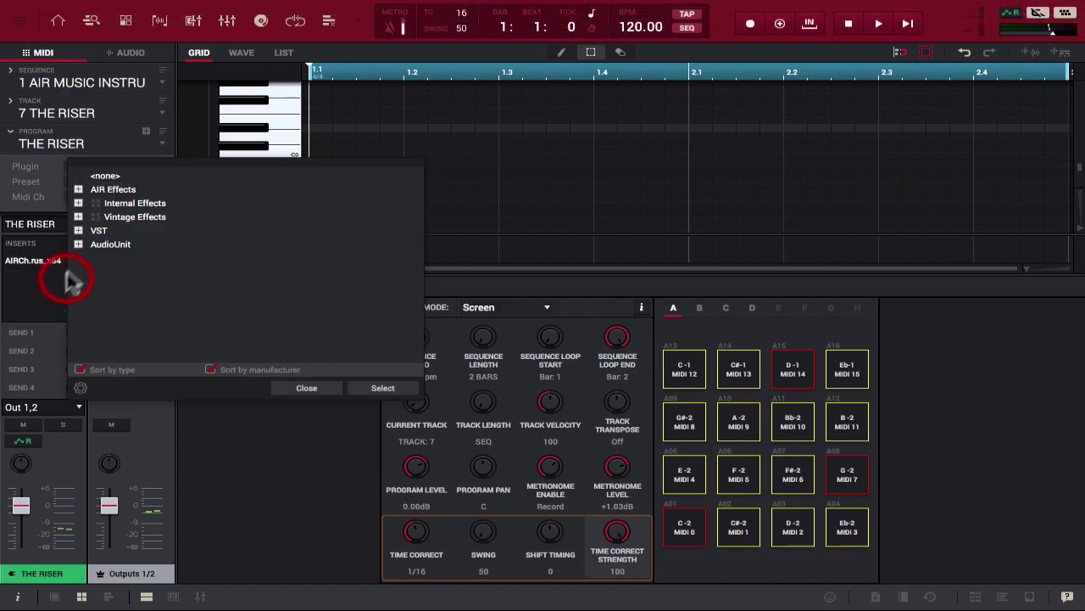
left_click(79, 244)
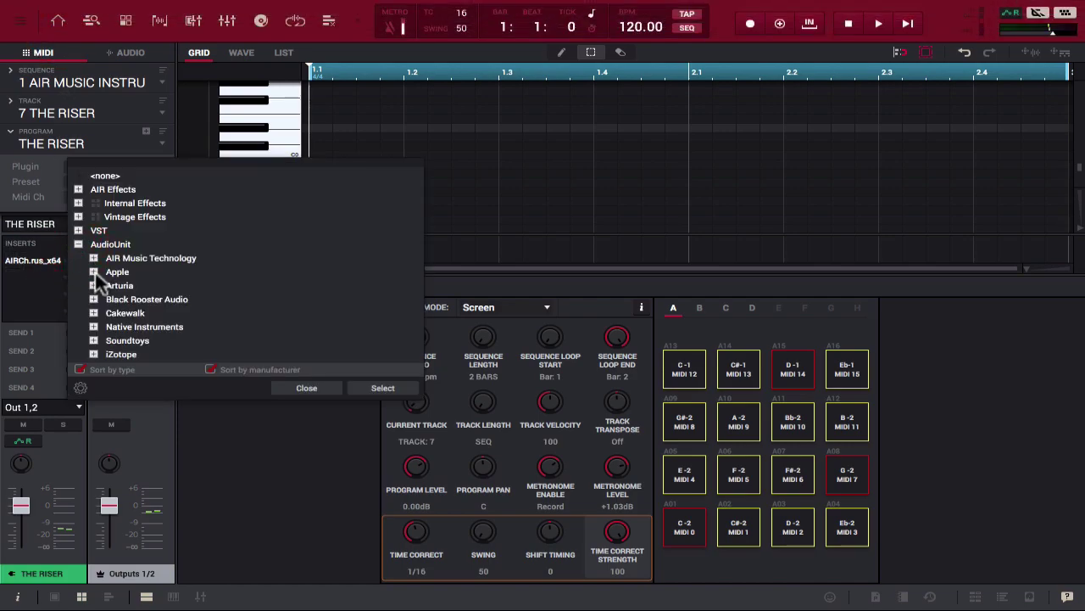
left_click(93, 258)
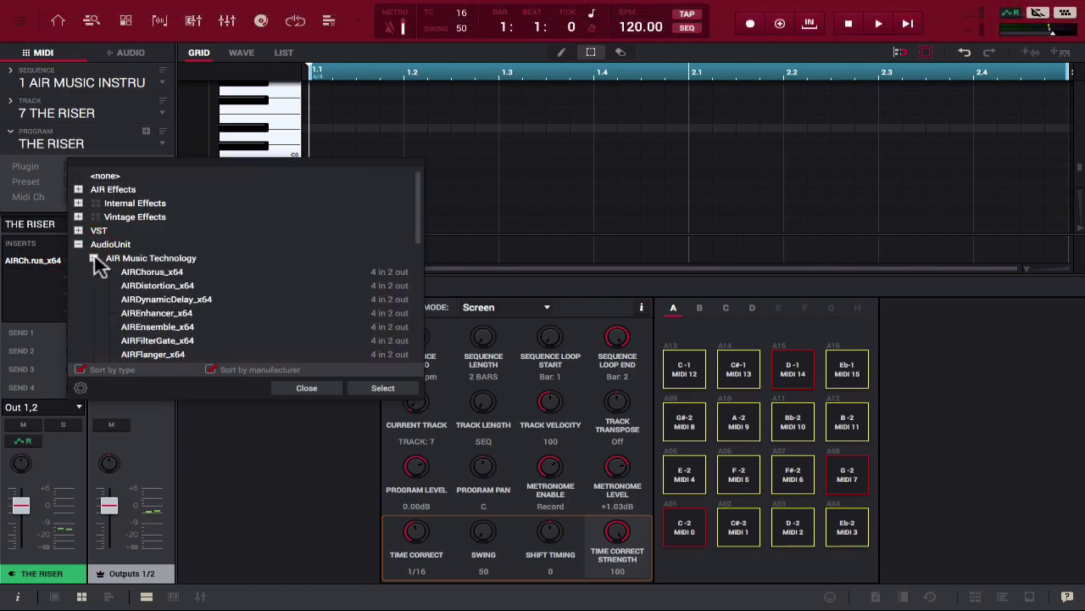
double_click(162, 327)
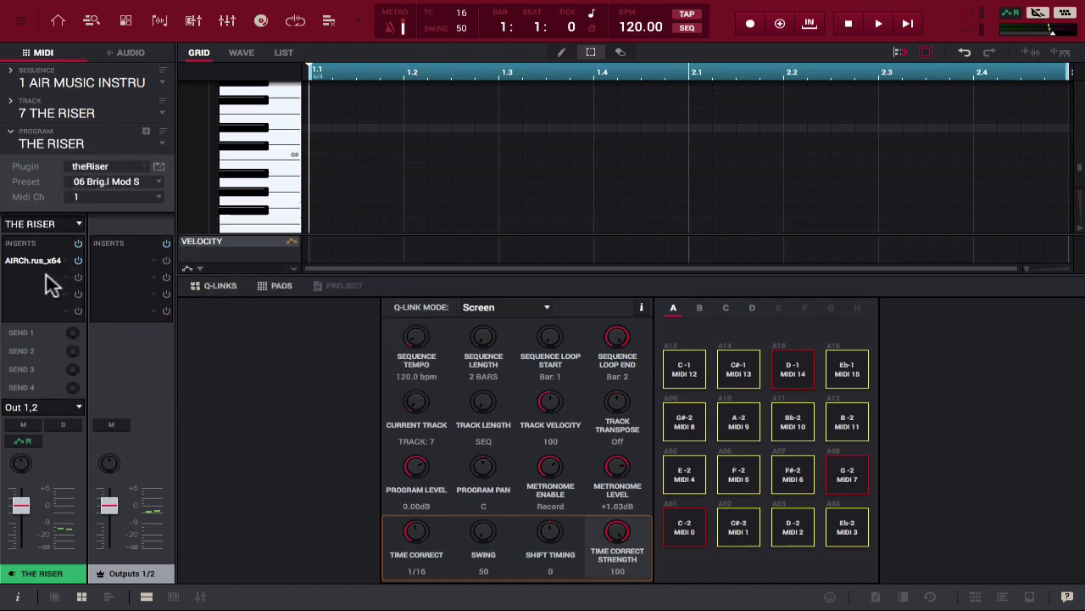